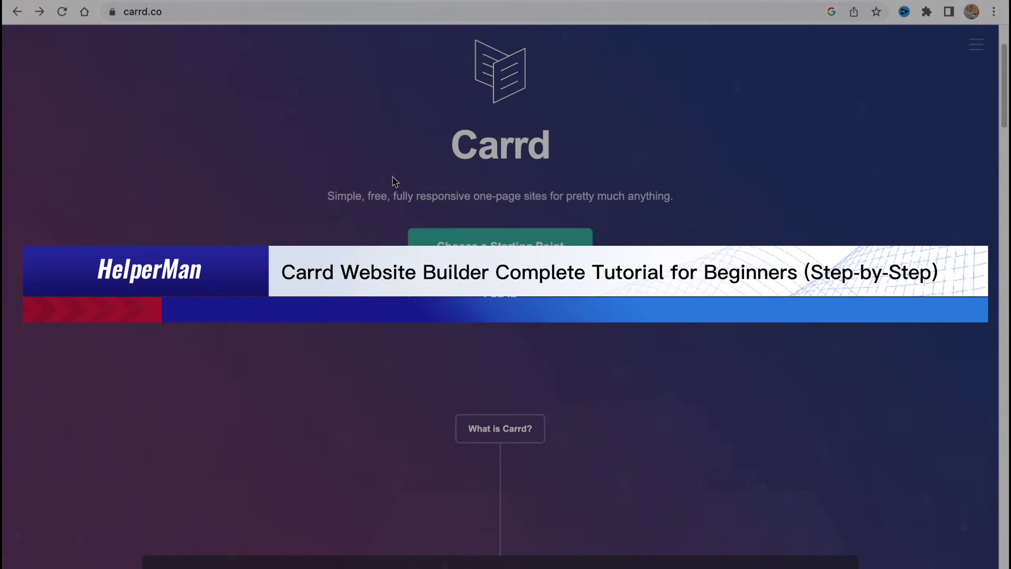
Step: Browse down the start page and open the Choose a Starting Point template gallery
scroll(408, 185, down, 1)
scroll(409, 186, down, 2)
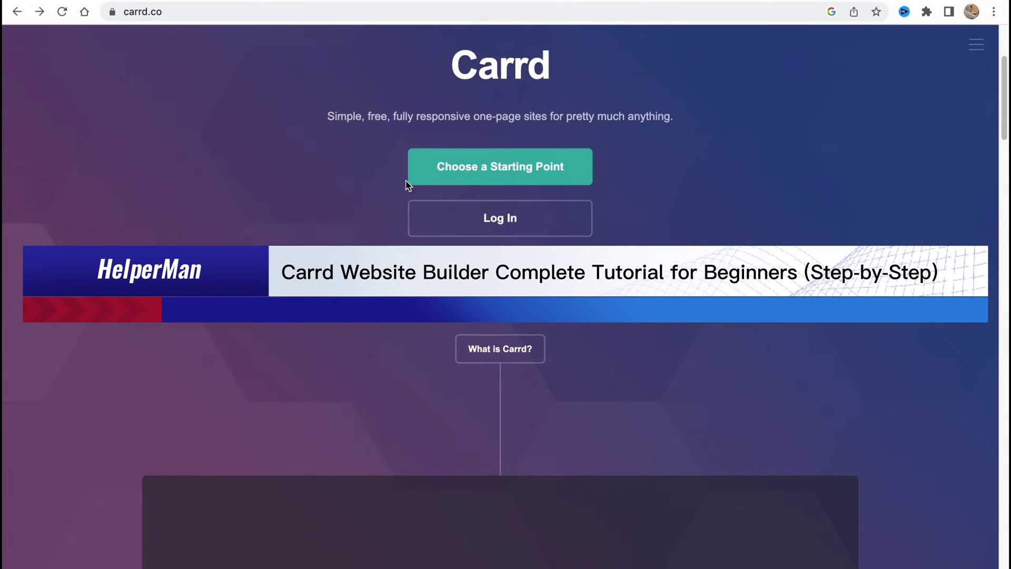
scroll(403, 185, down, 1)
scroll(403, 185, down, 5)
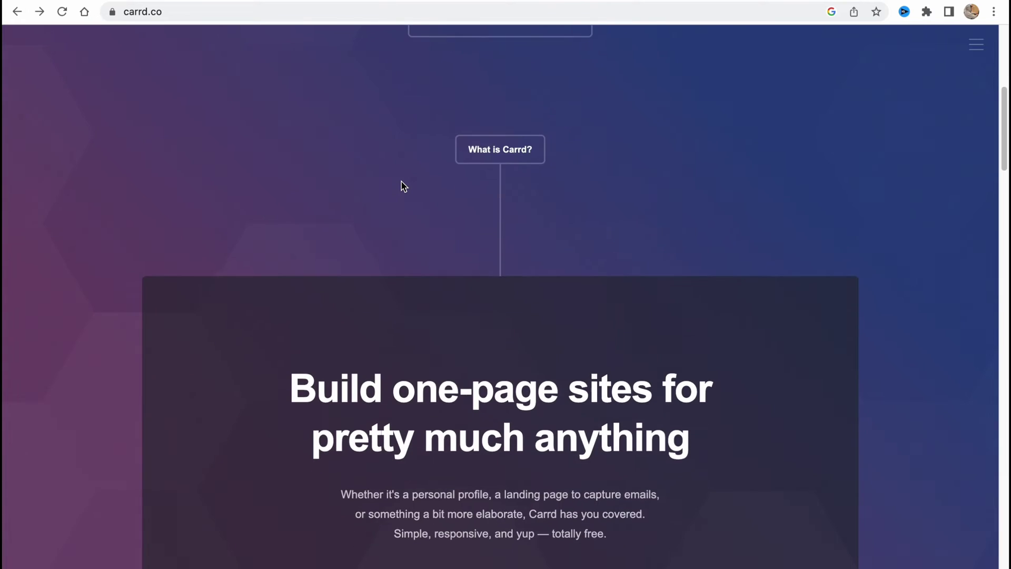
scroll(404, 186, down, 2)
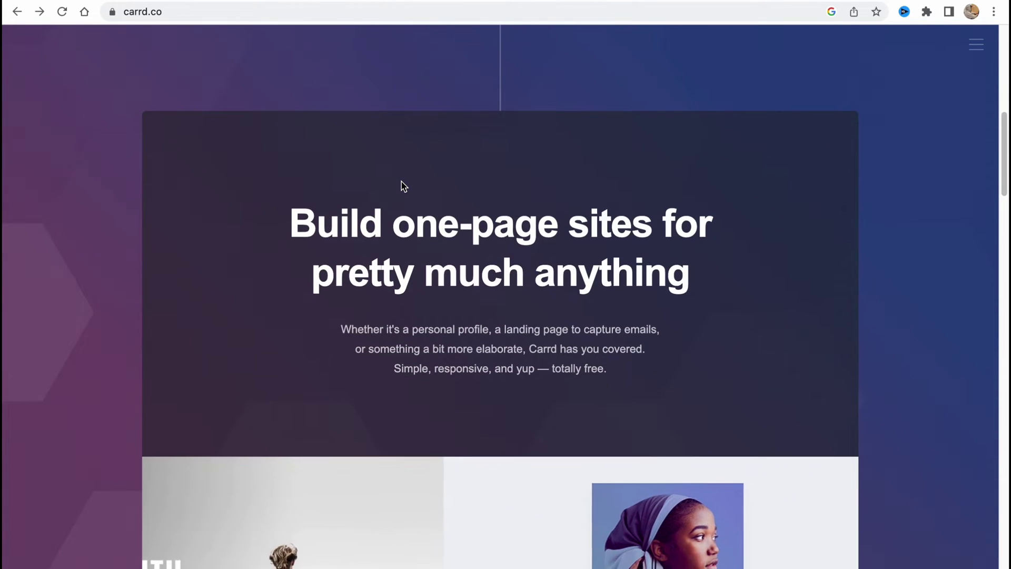
scroll(403, 186, down, 5)
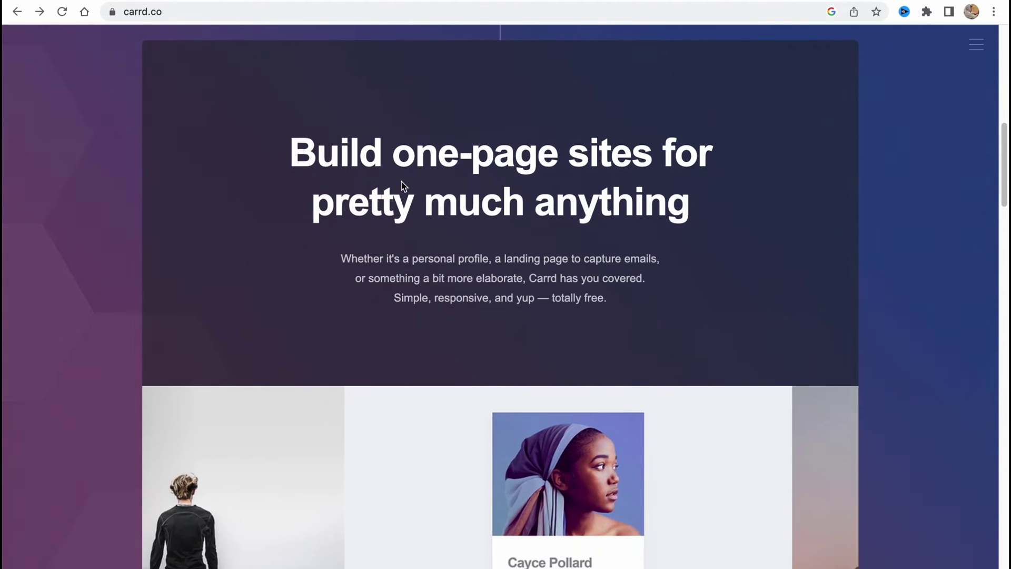
scroll(401, 186, down, 11)
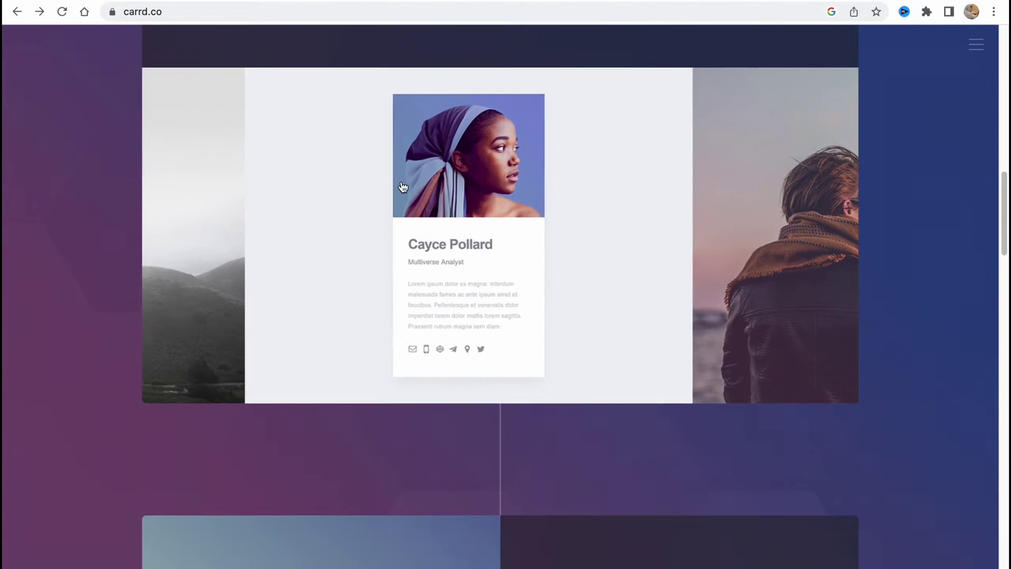
scroll(403, 187, down, 3)
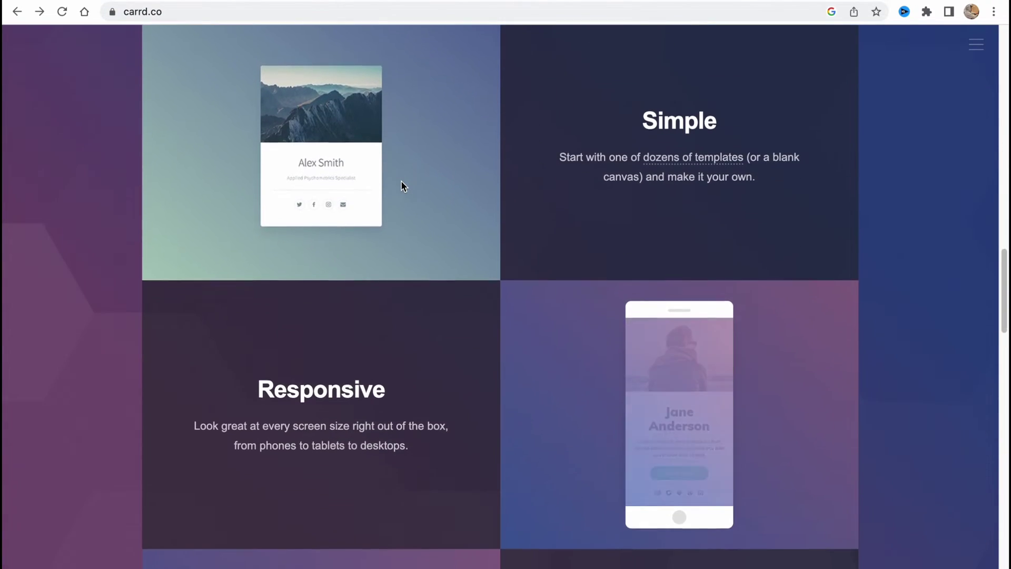
scroll(402, 185, up, 13)
scroll(401, 185, up, 15)
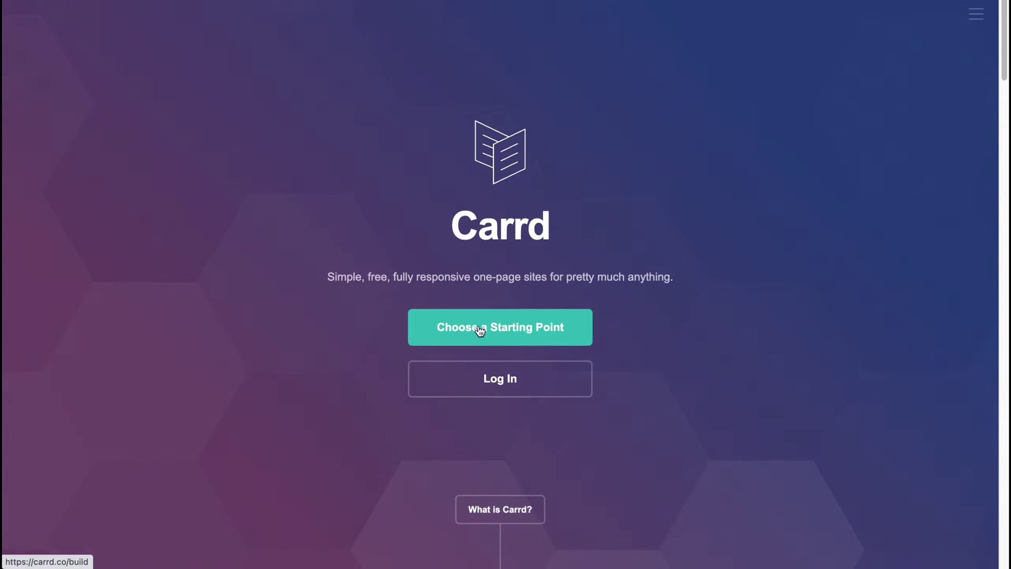
click(519, 333)
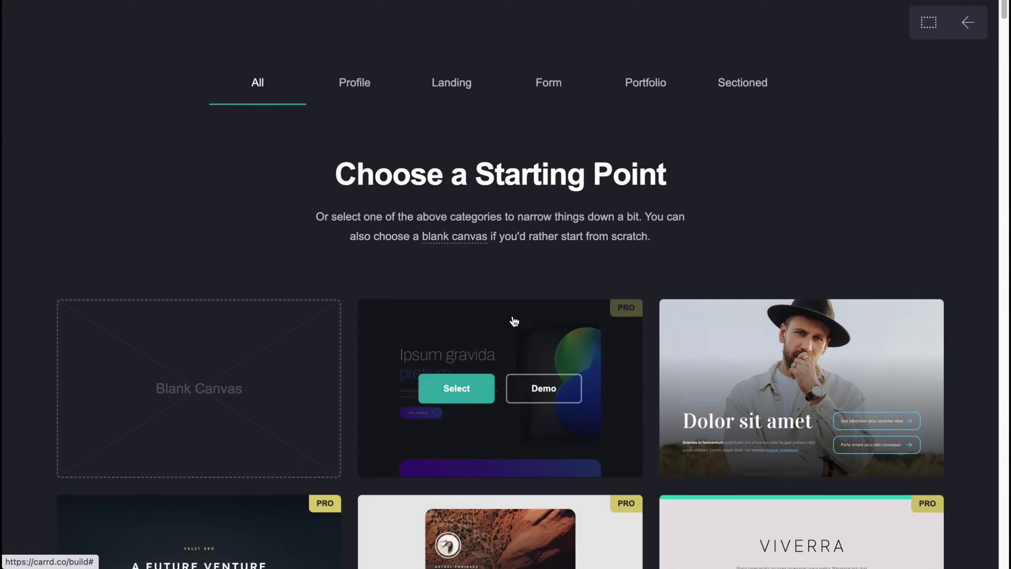
Step: Compare the Profile, Form and Sectioned template categories, settling on Profile
scroll(480, 260, down, 5)
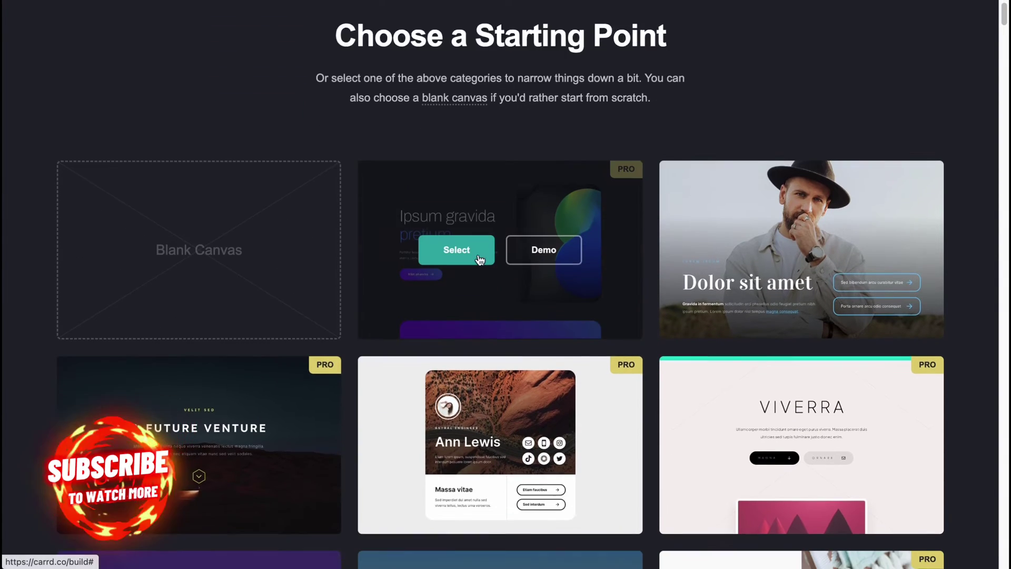
scroll(480, 260, down, 4)
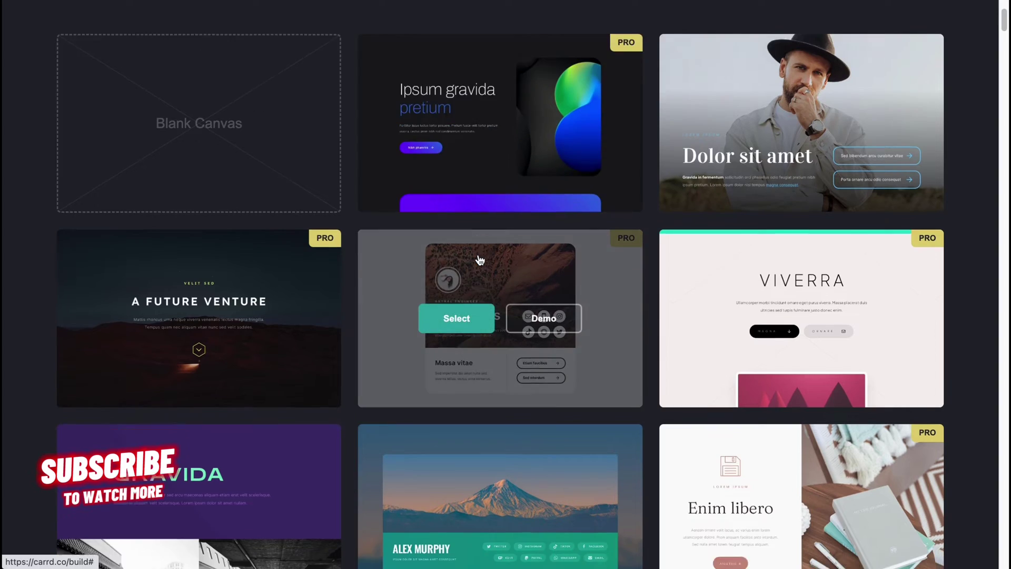
scroll(480, 260, down, 20)
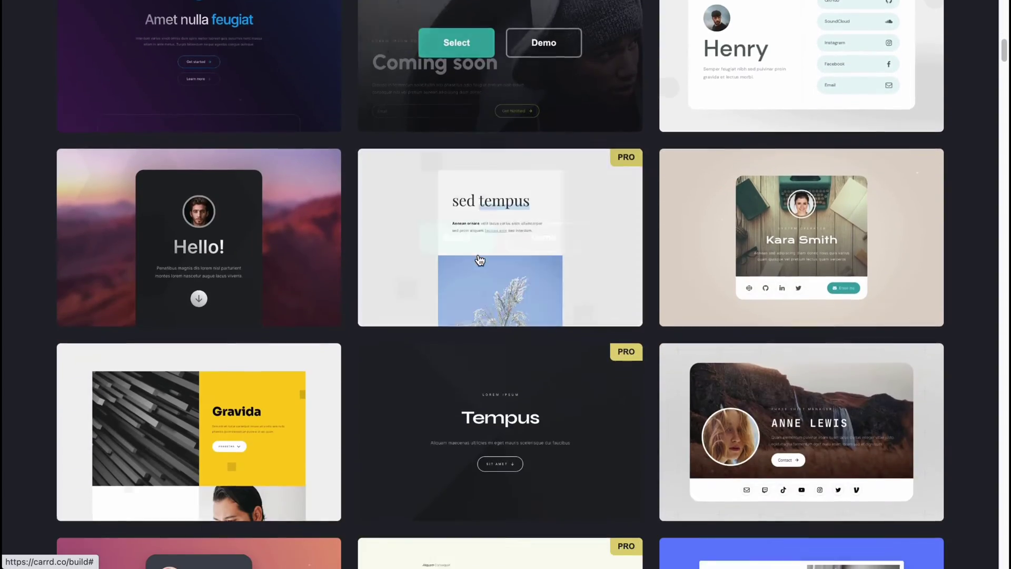
scroll(541, 249, up, 20)
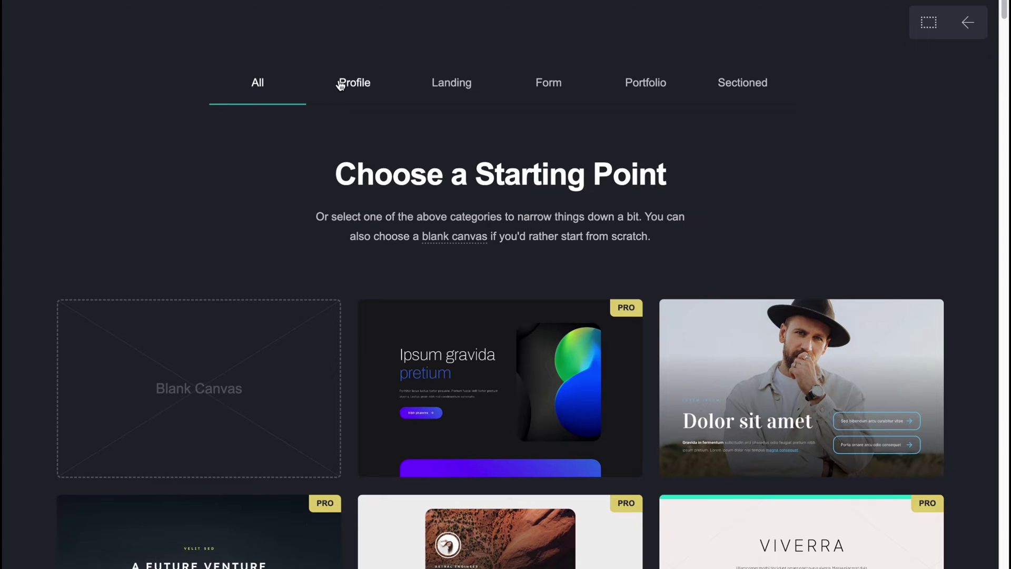
click(342, 83)
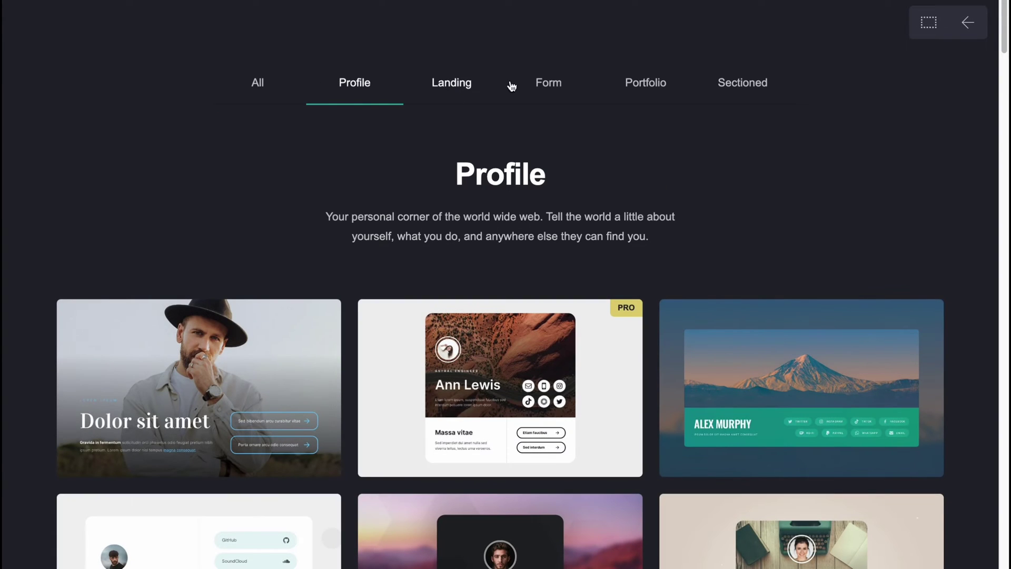
click(548, 87)
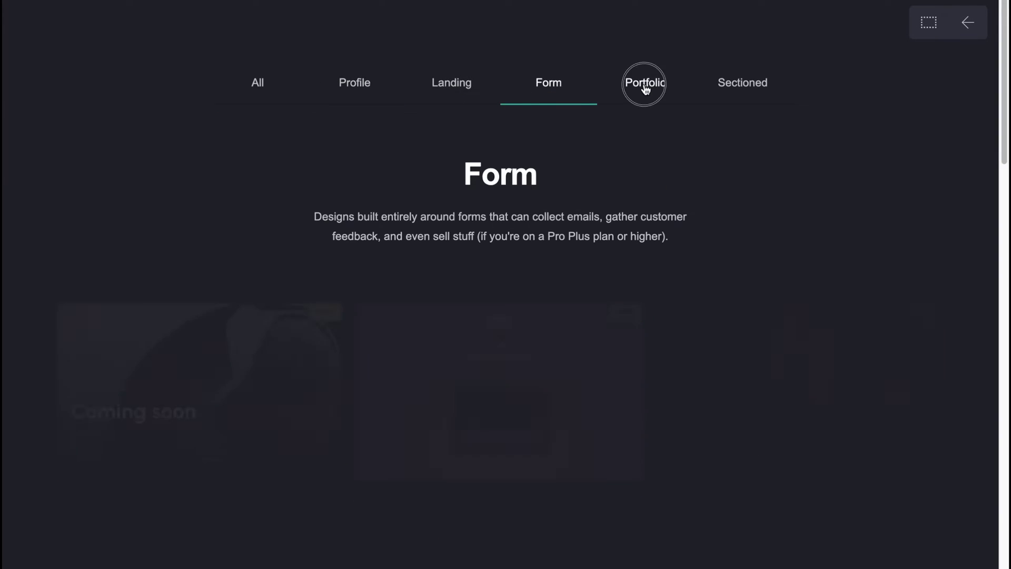
click(746, 89)
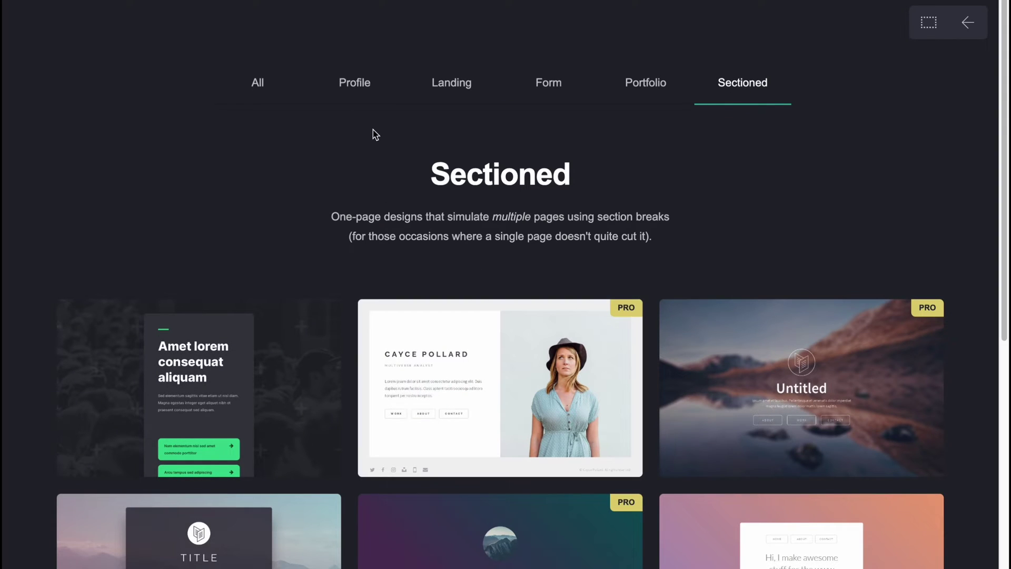
click(355, 93)
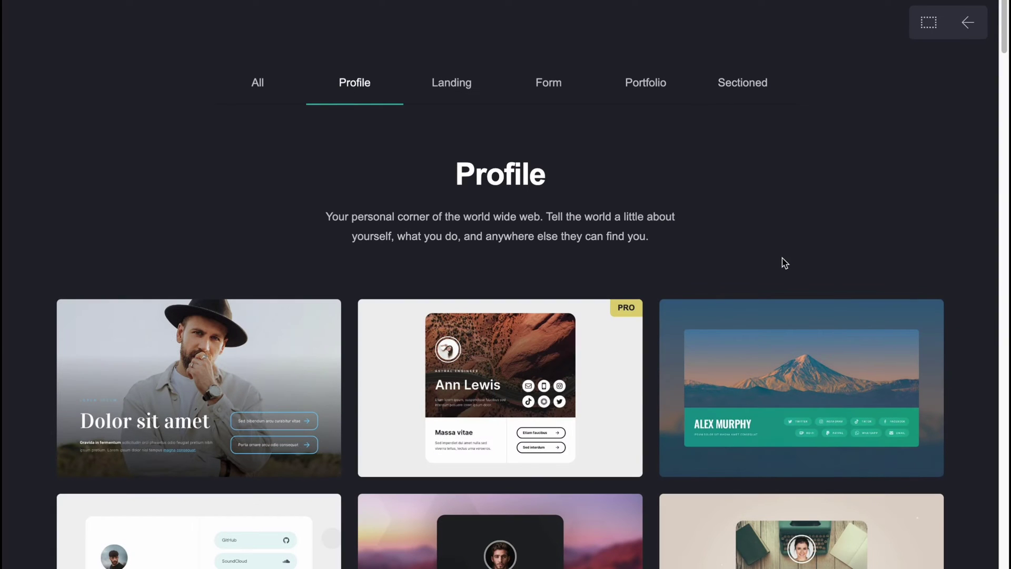
Step: Scroll through the Profile category's starter designs
scroll(685, 288, down, 2)
scroll(559, 292, down, 10)
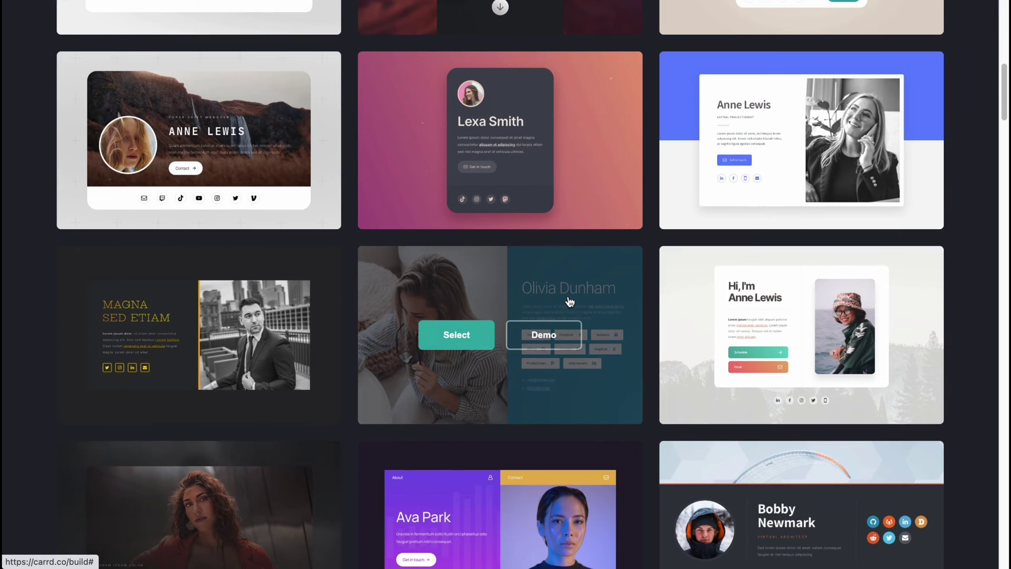
scroll(579, 294, down, 12)
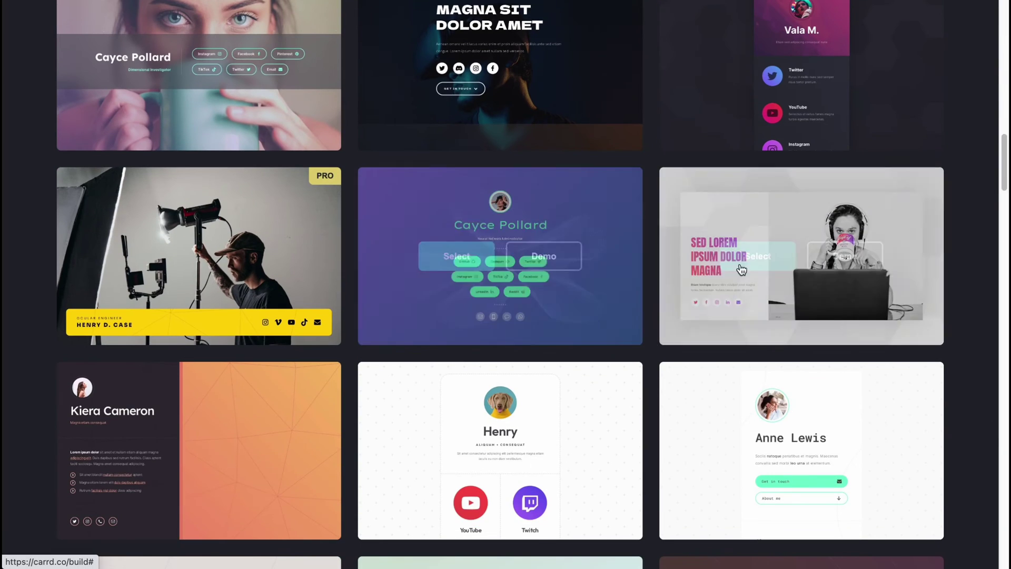
scroll(592, 290, up, 1)
scroll(591, 293, down, 1)
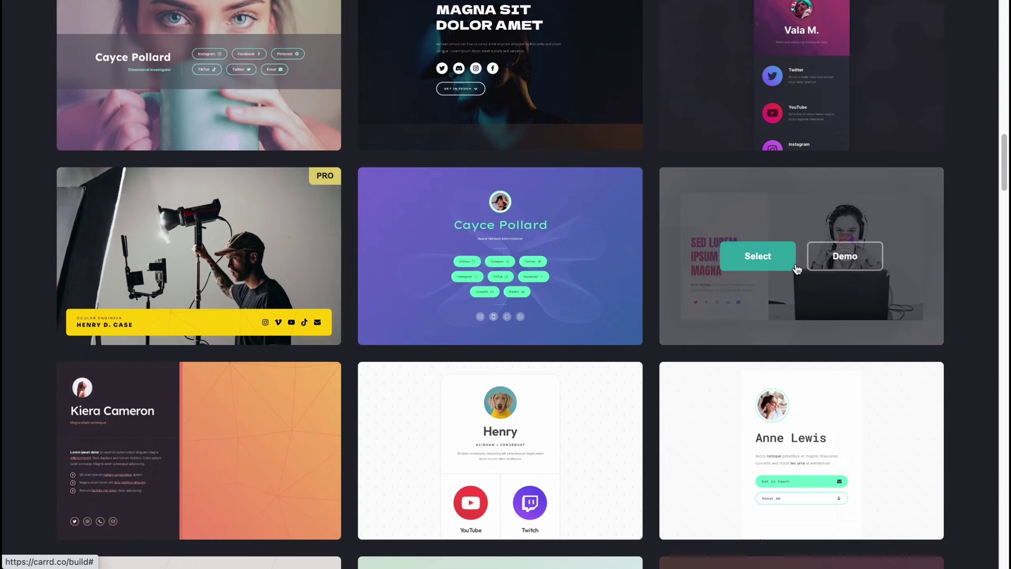
click(841, 262)
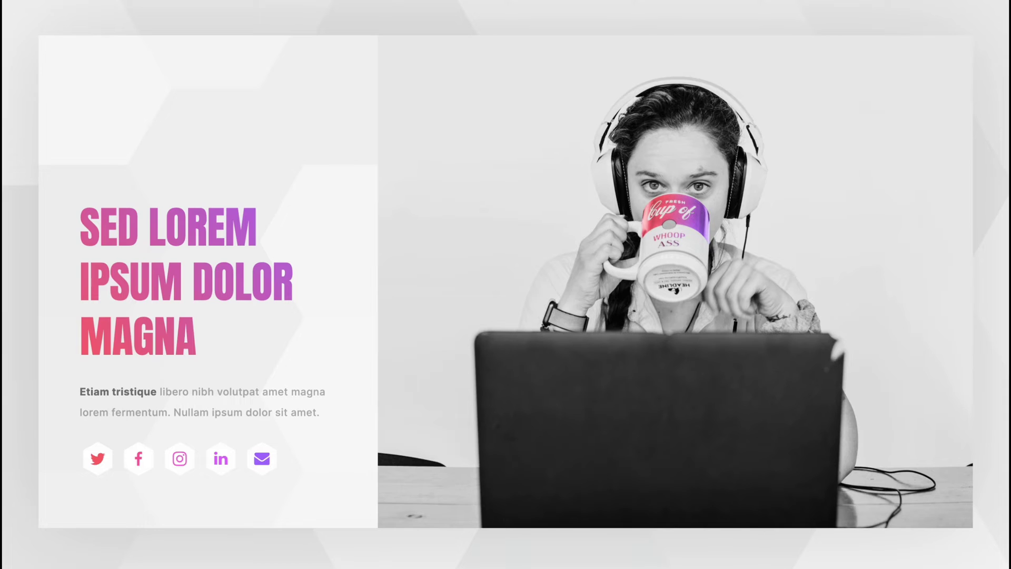
key(Escape)
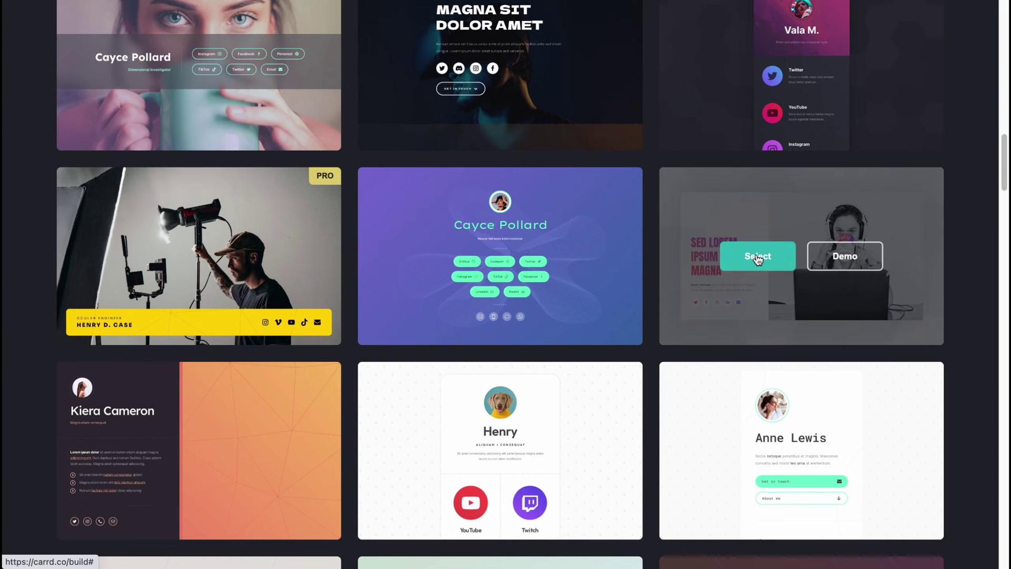
click(760, 266)
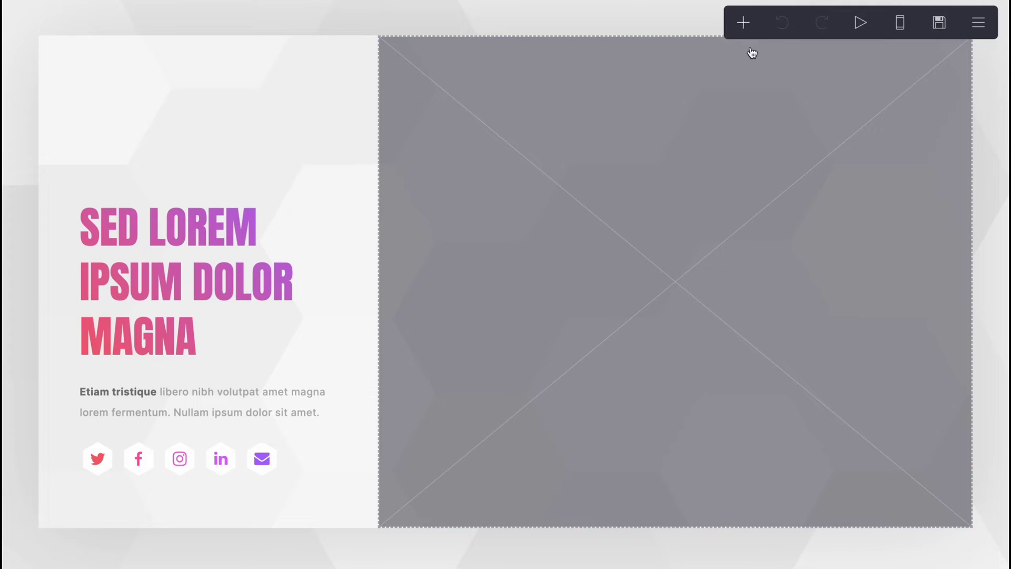
Step: Try the add-element menu and the Play animation preview on the SED LOREM template
click(743, 24)
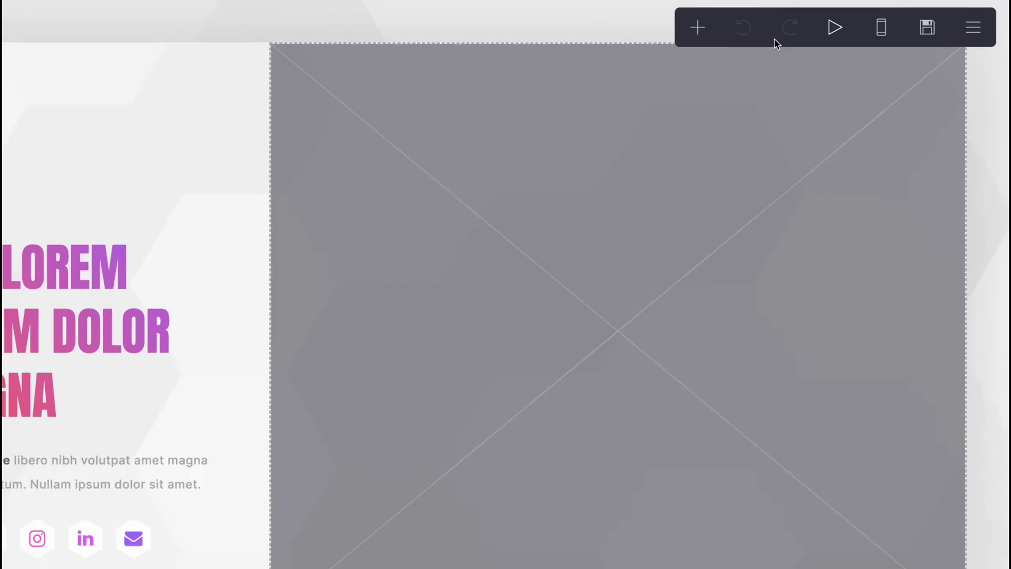
click(769, 40)
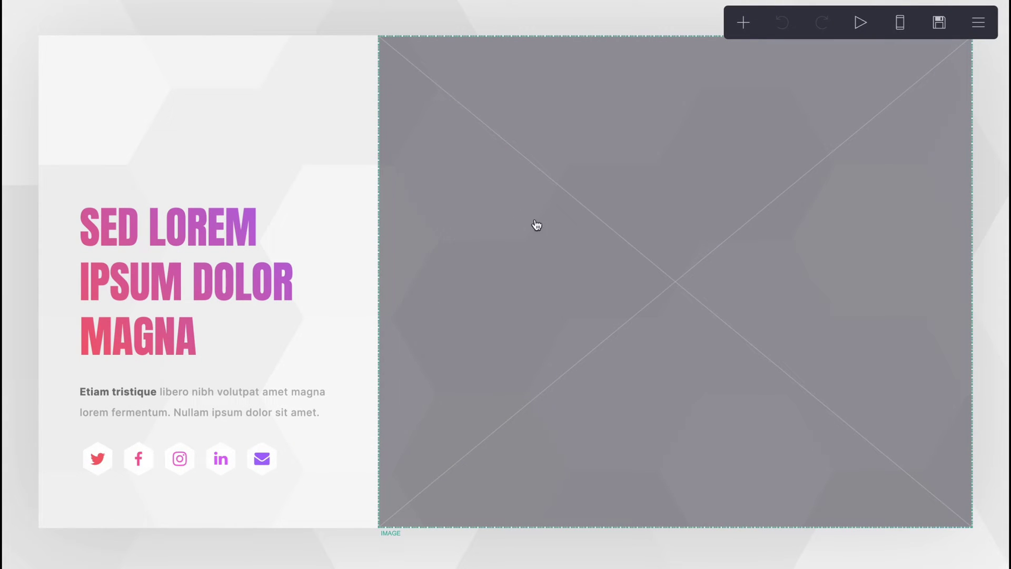
Step: Preview the page in mobile view, return to desktop, and open the hamburger main menu
click(900, 24)
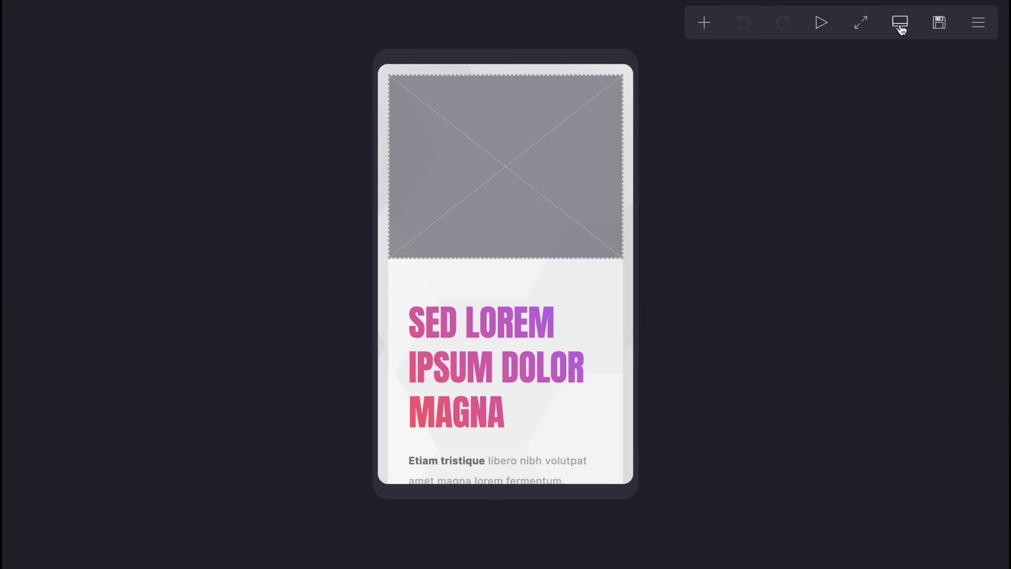
scroll(521, 268, down, 3)
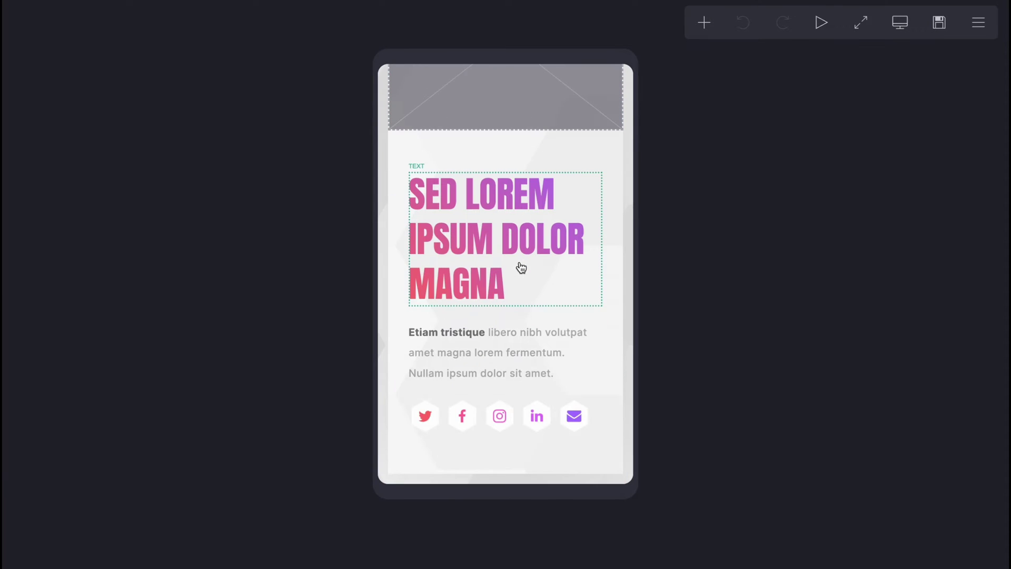
scroll(520, 268, up, 3)
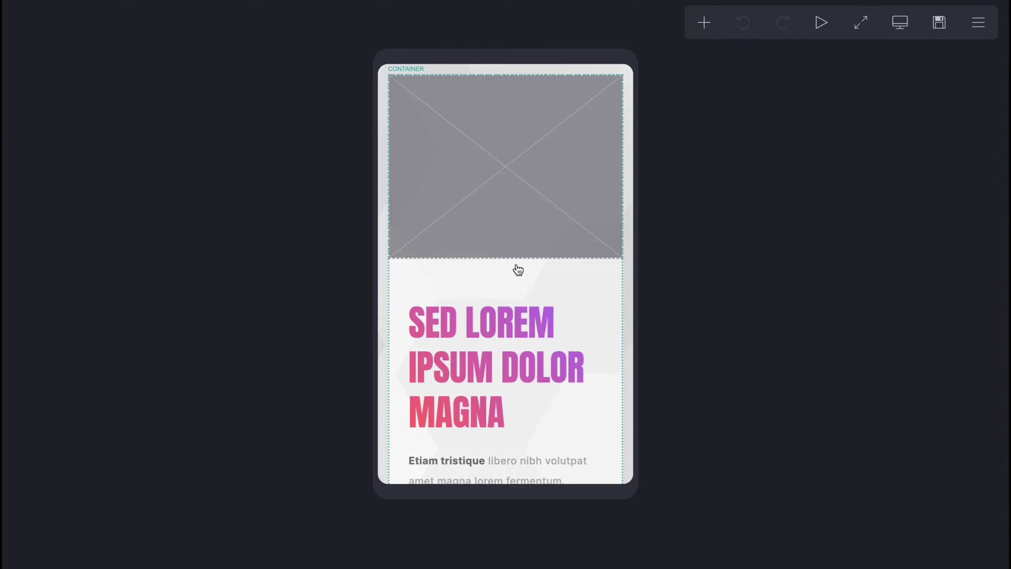
click(900, 24)
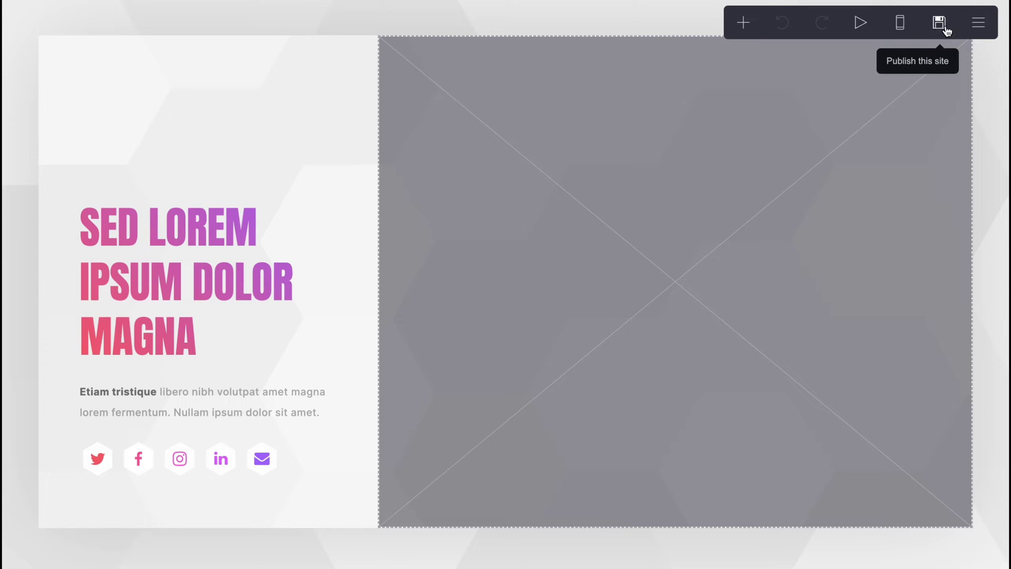
click(980, 24)
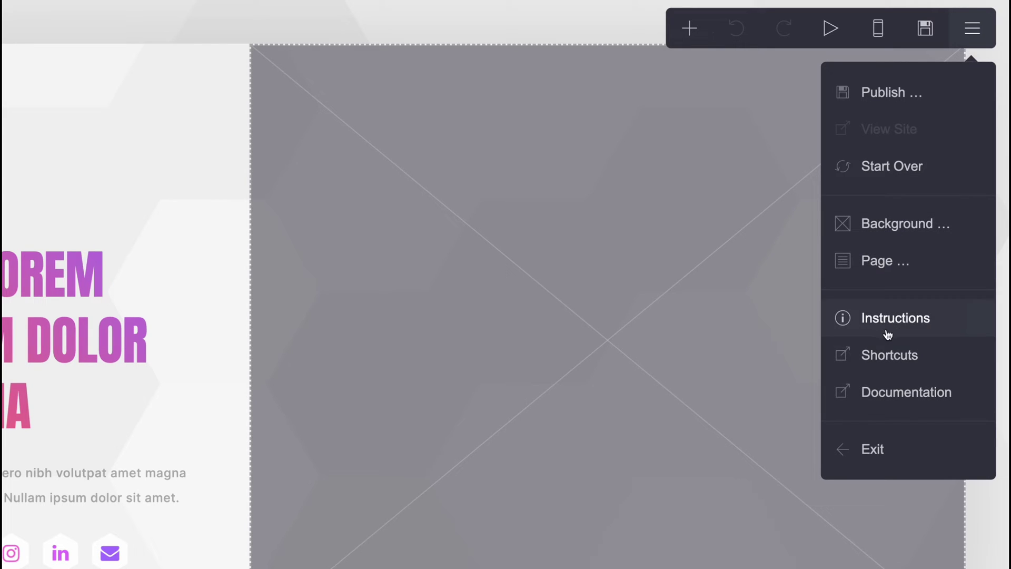
Step: Open the Keyboard Shortcuts documentation and read through its list of shortcuts
click(887, 356)
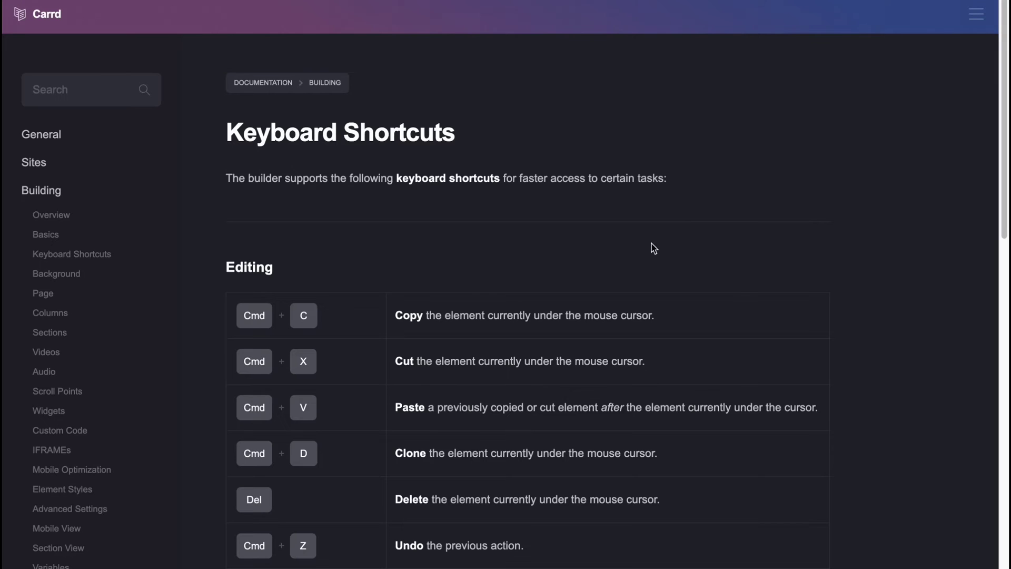
scroll(518, 288, down, 9)
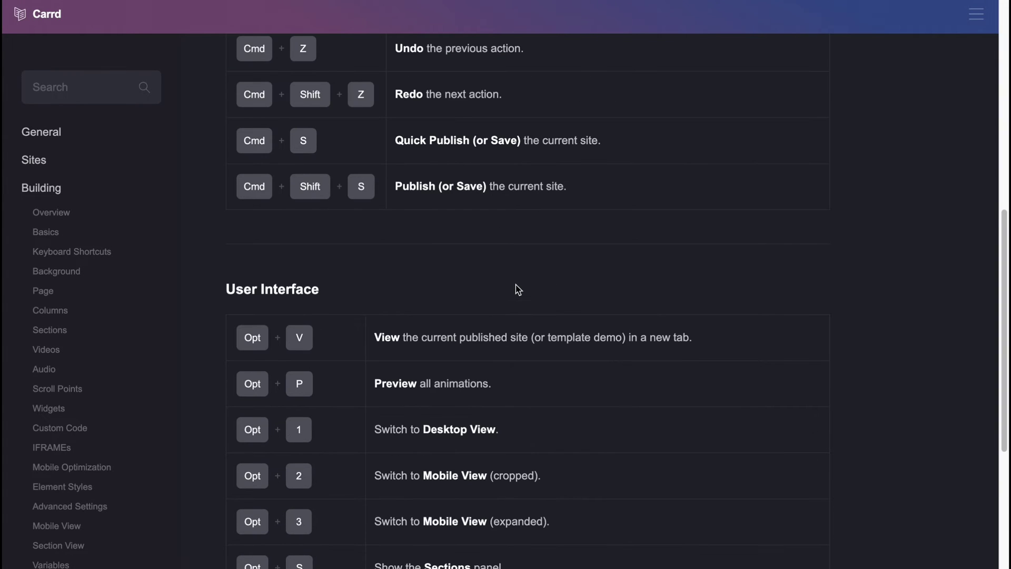
scroll(517, 288, up, 9)
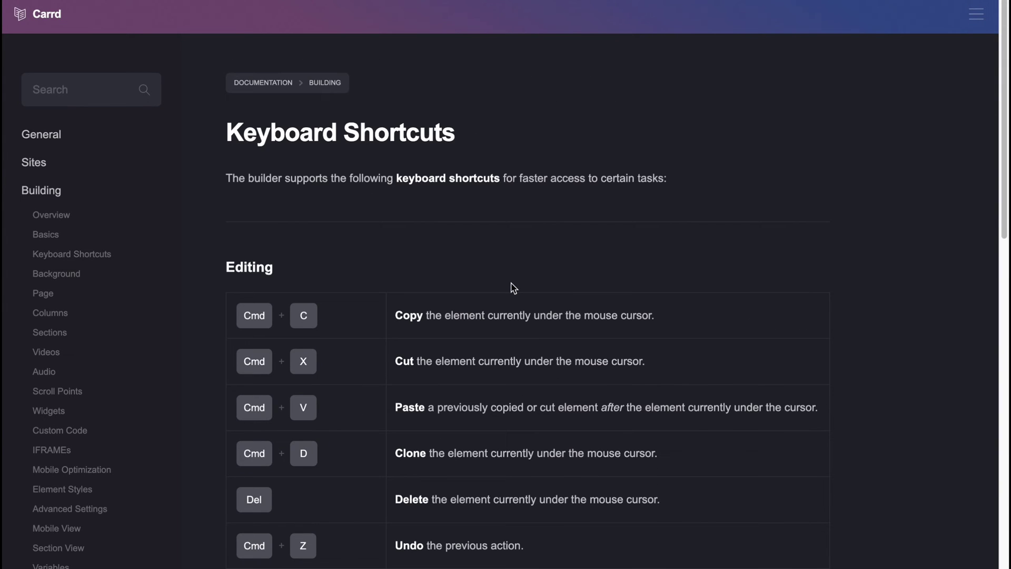
scroll(468, 282, down, 3)
scroll(468, 282, down, 1)
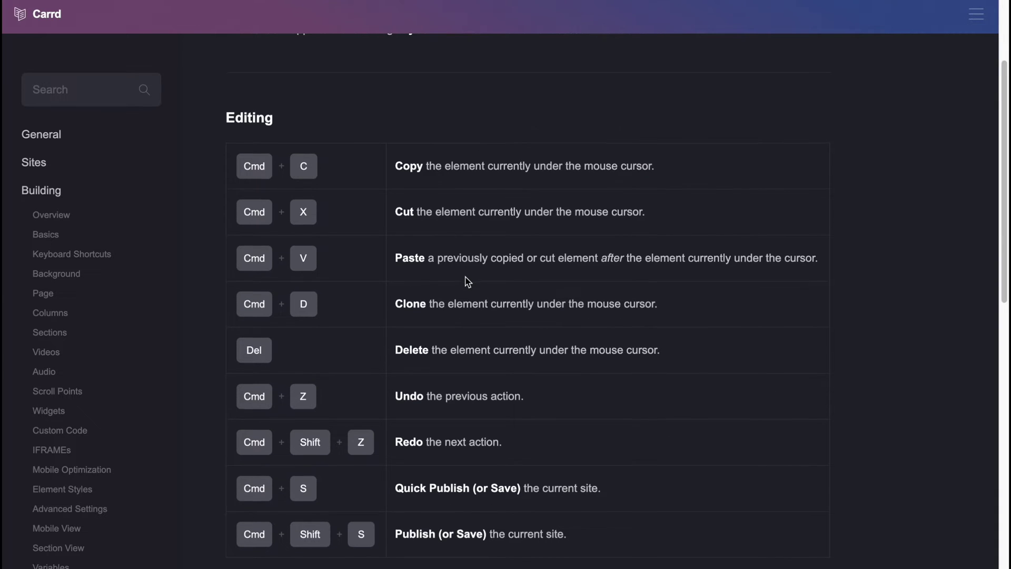
scroll(465, 276, down, 1)
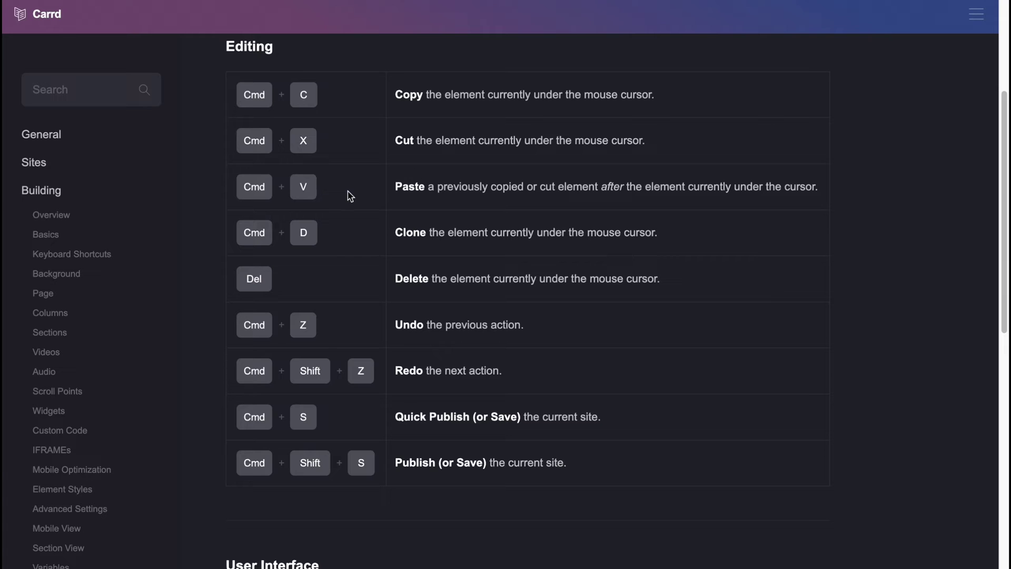
scroll(349, 196, down, 1)
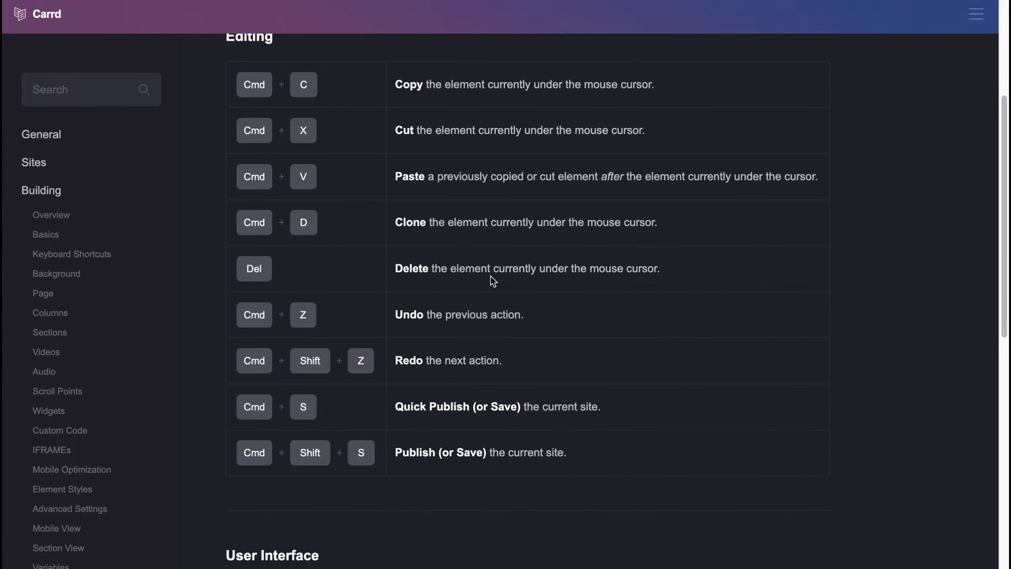
scroll(493, 279, down, 8)
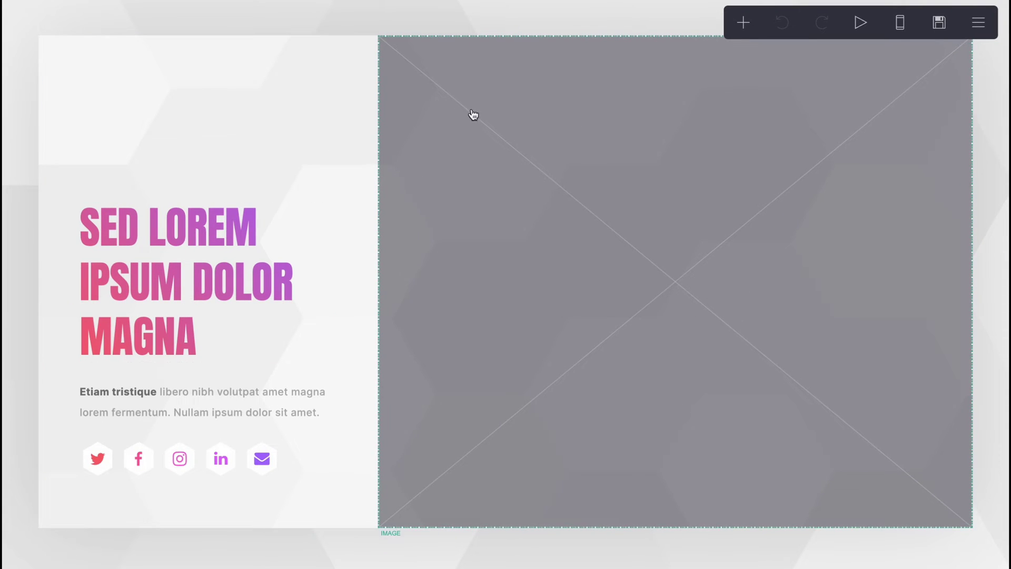
Step: Set the page Style to Tall Box after trying Box and Wide Box
click(614, 22)
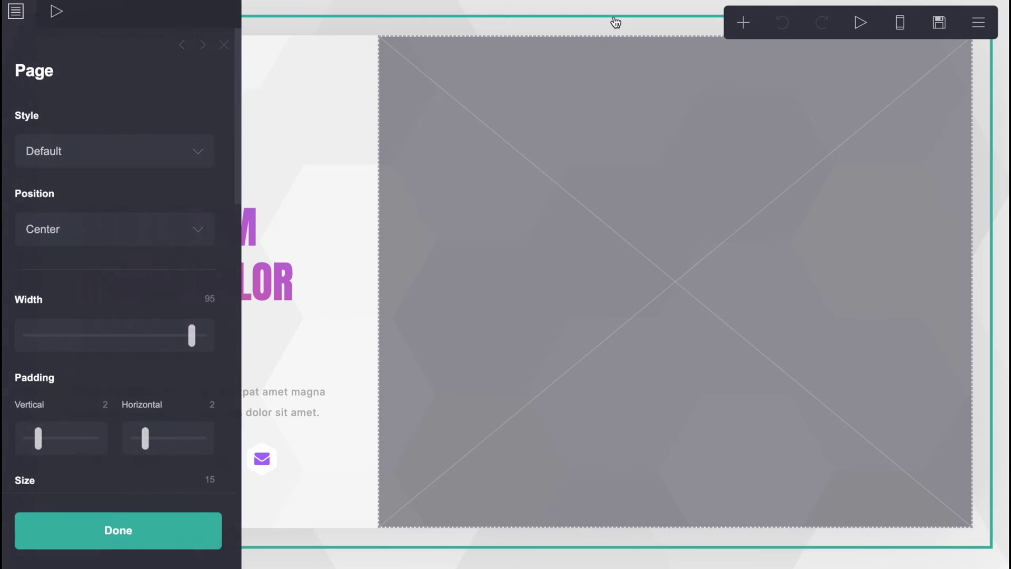
click(488, 134)
click(355, 148)
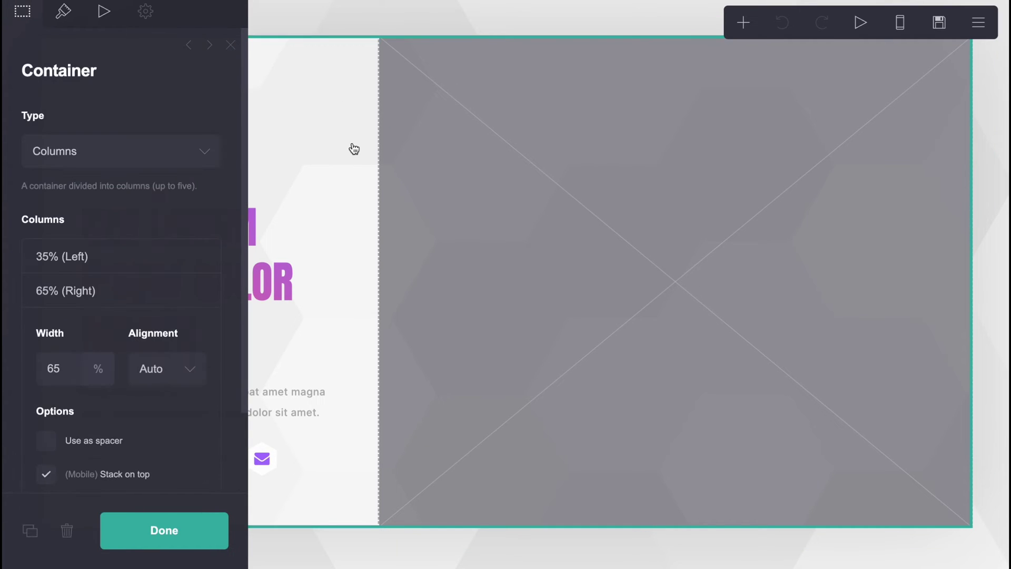
click(408, 20)
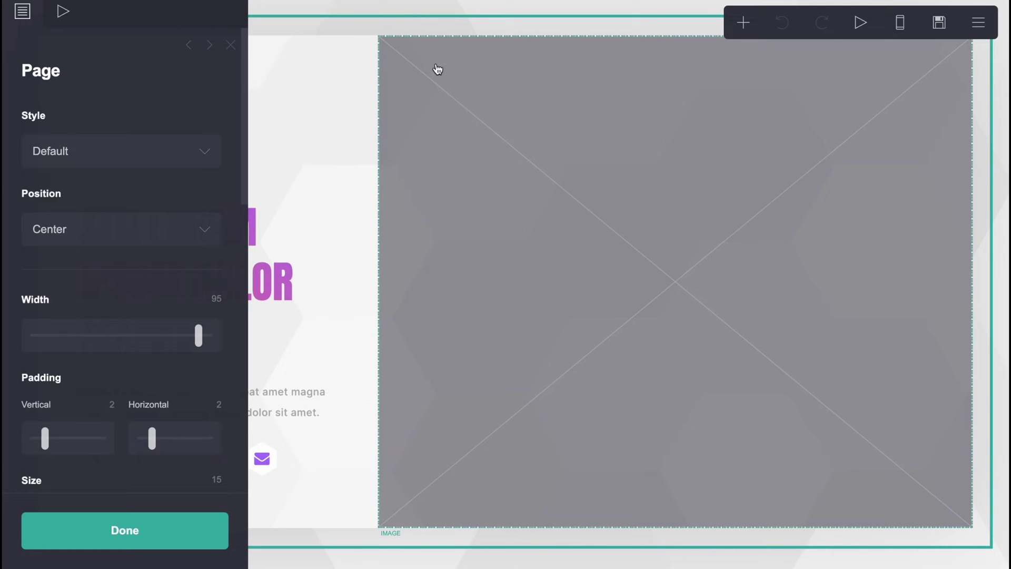
click(429, 27)
click(68, 150)
click(80, 175)
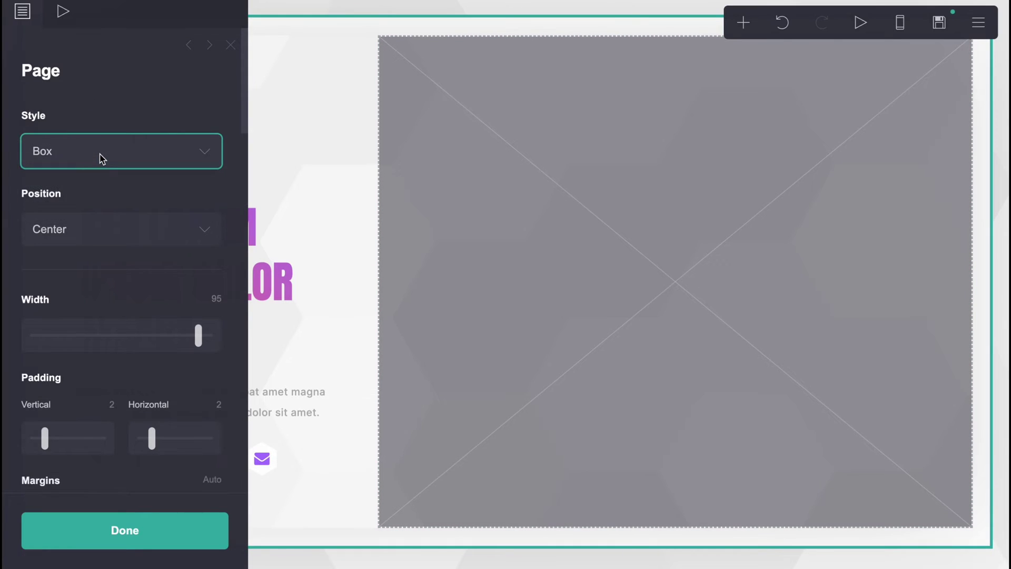
click(102, 158)
click(87, 176)
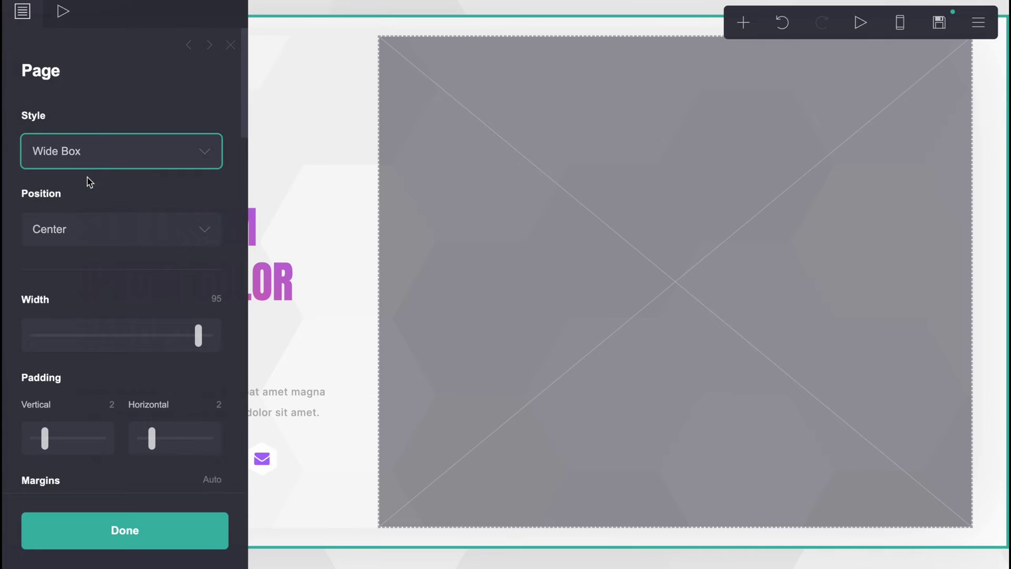
click(87, 156)
click(65, 173)
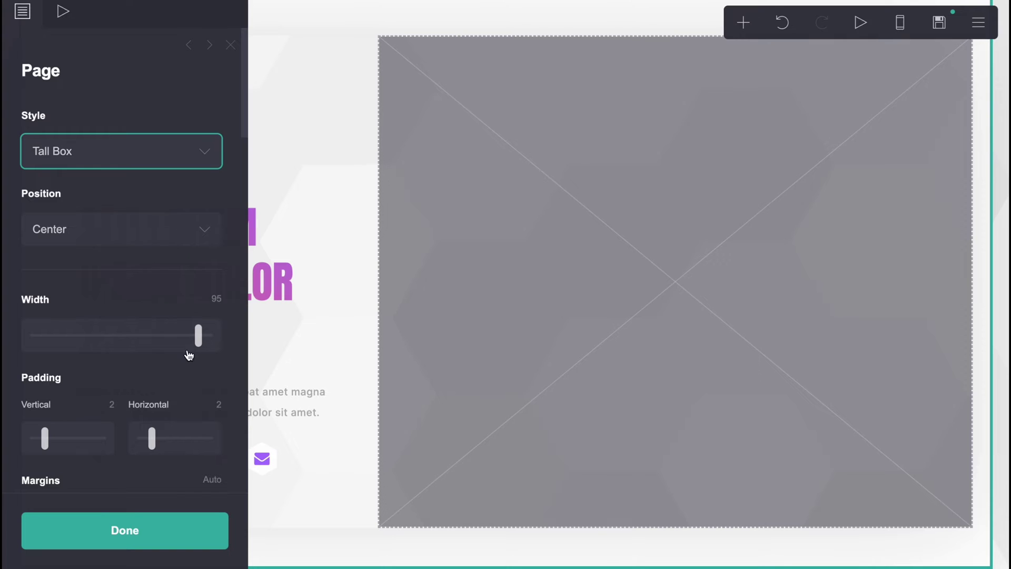
Step: Set page Width to Max and Vertical and Horizontal Padding to 0
drag(184, 345, 226, 350)
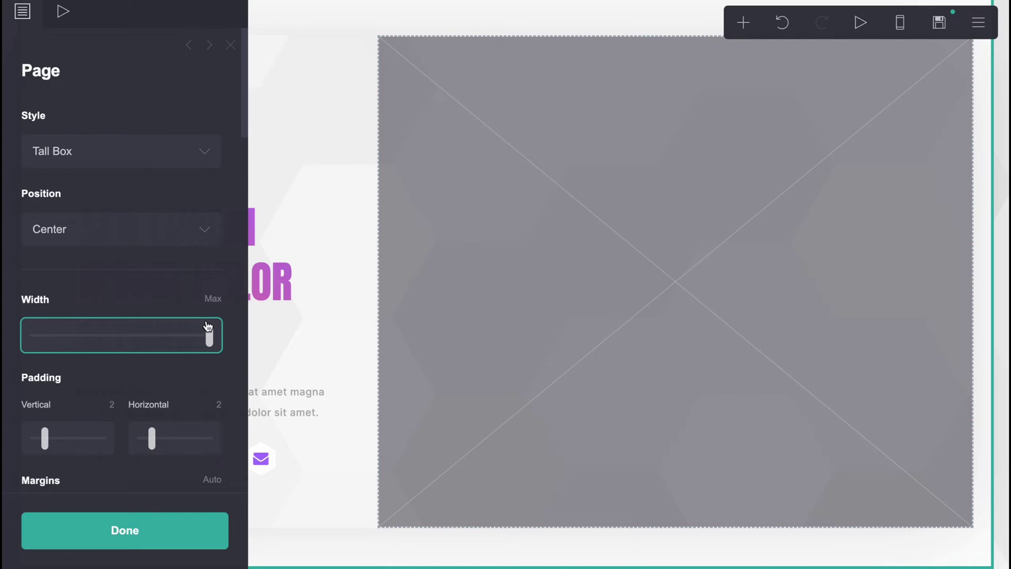
mouse_move(47, 441)
mouse_down()
mouse_move(94, 437)
mouse_move(33, 439)
mouse_up()
drag(151, 439, 129, 445)
scroll(163, 444, down, 3)
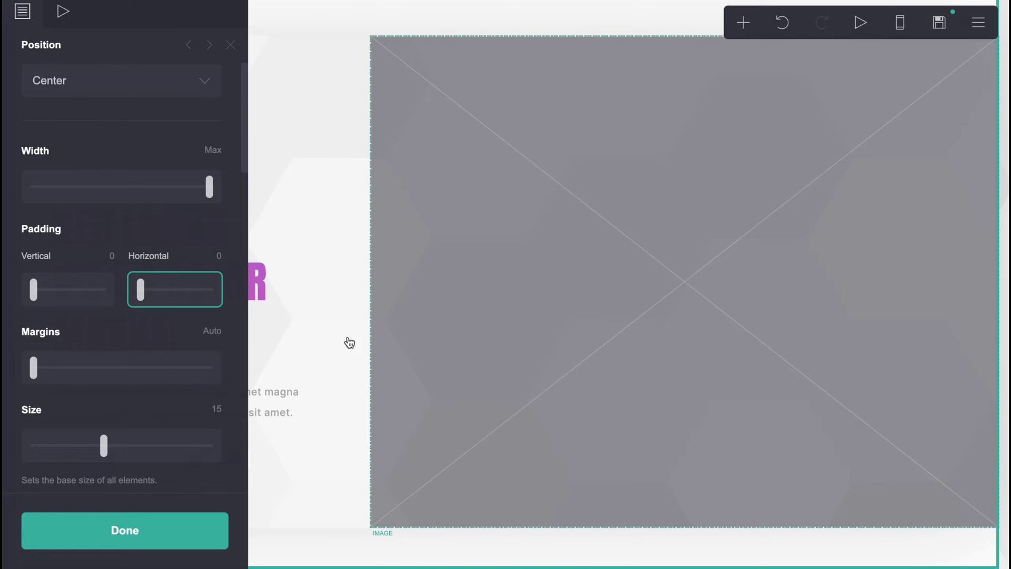
drag(34, 368, 6, 361)
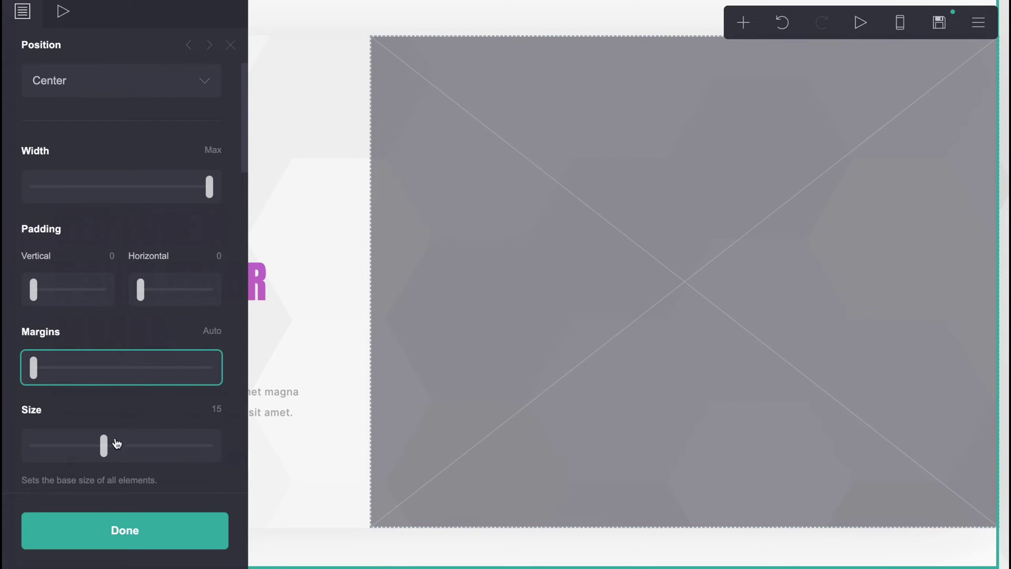
drag(116, 444, 150, 451)
Step: Inspect the column section and container settings, then close them
click(328, 188)
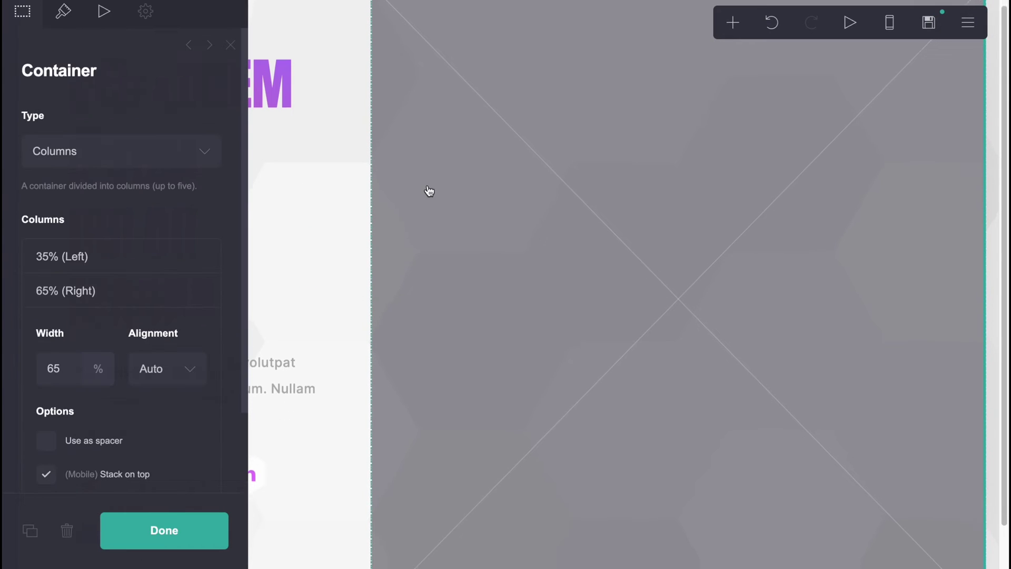
click(232, 45)
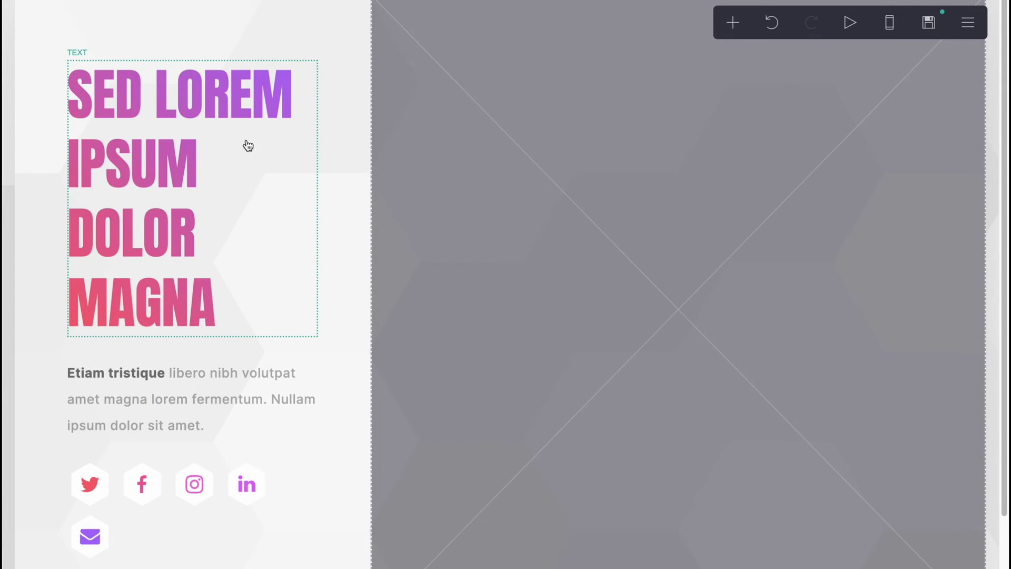
click(328, 8)
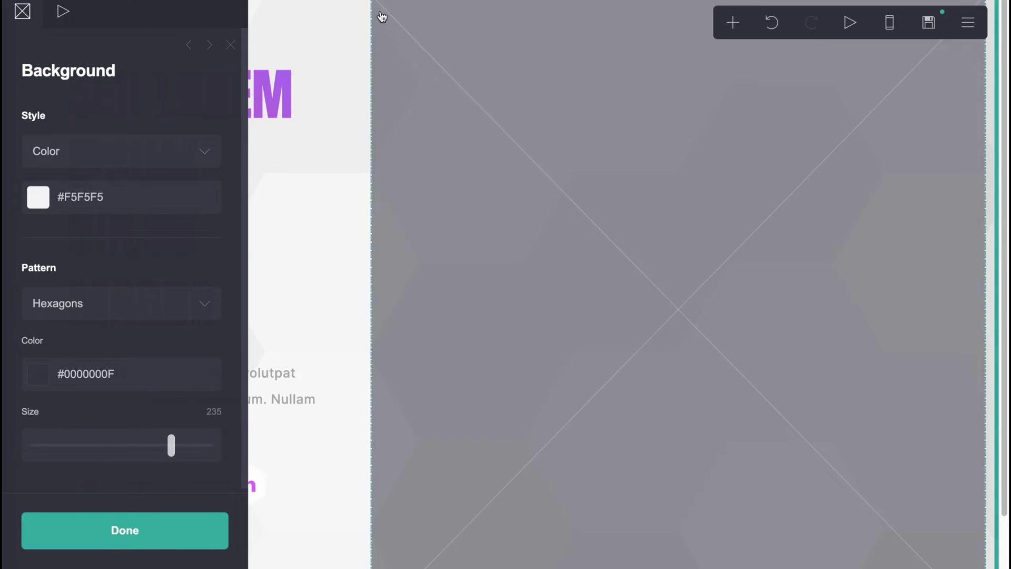
click(396, 211)
scroll(389, 247, down, 1)
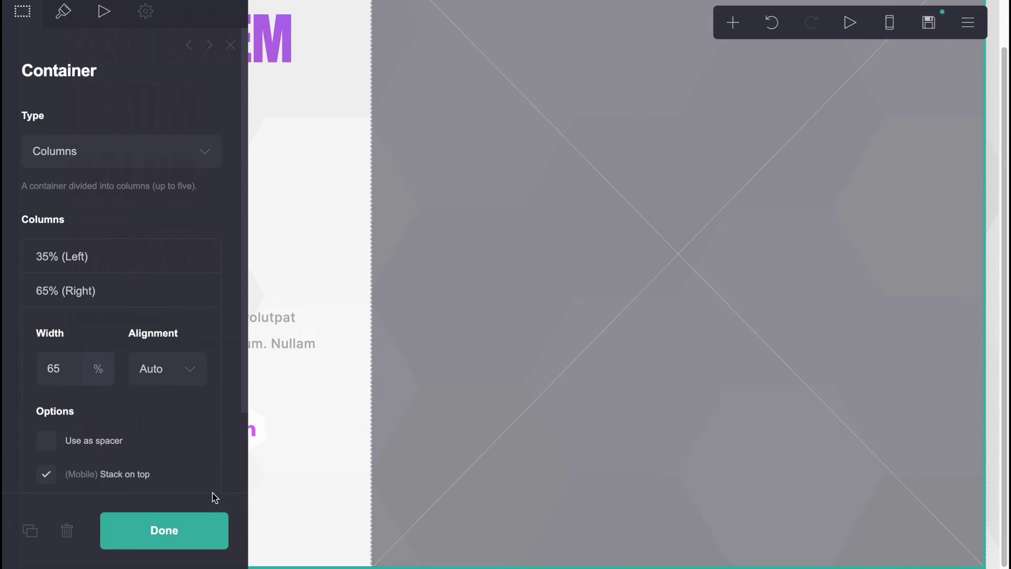
click(230, 46)
scroll(358, 237, up, 1)
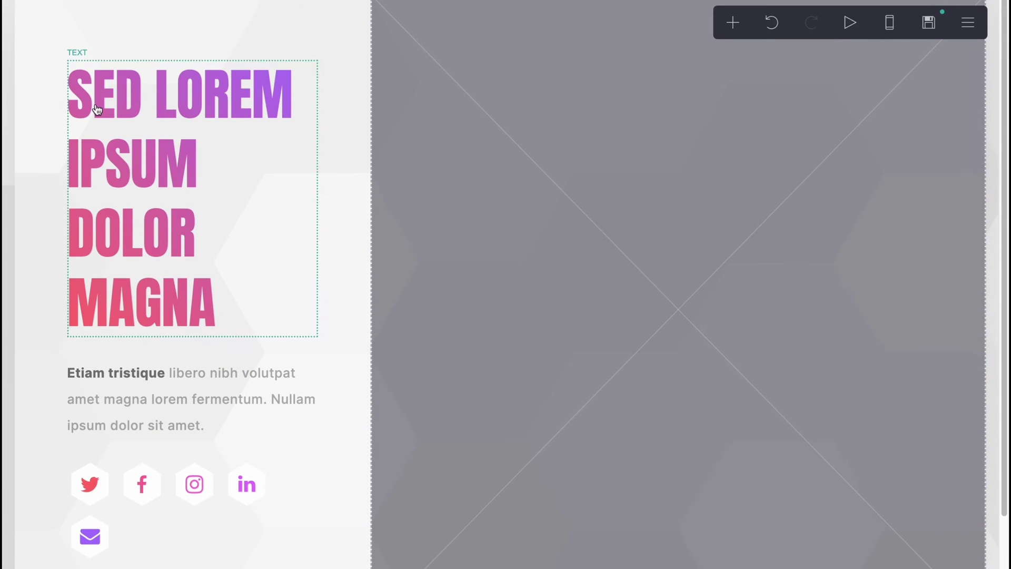
Step: Set the site background colour to red, then change its Style to Image
click(10, 29)
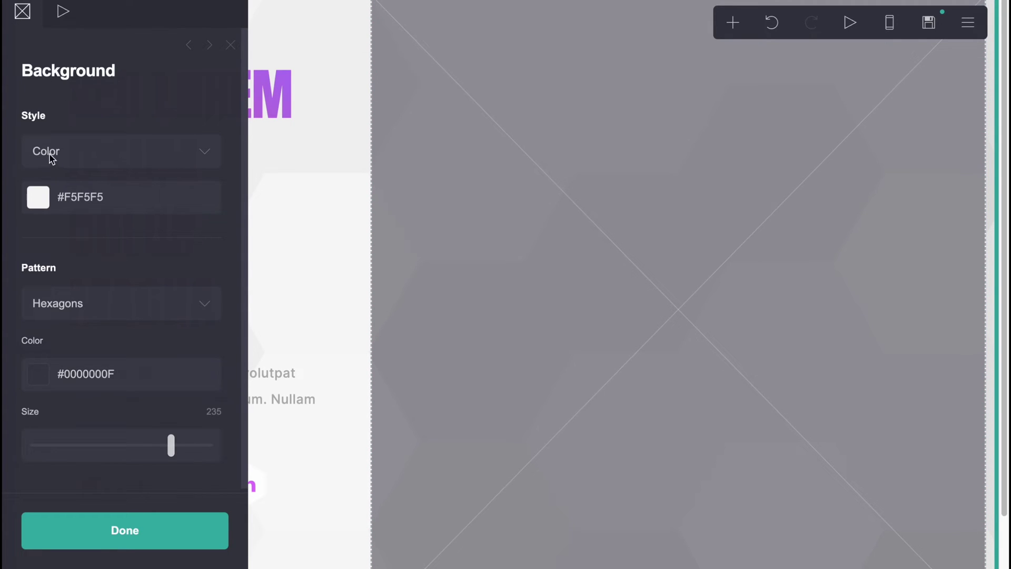
click(37, 200)
click(210, 261)
click(182, 159)
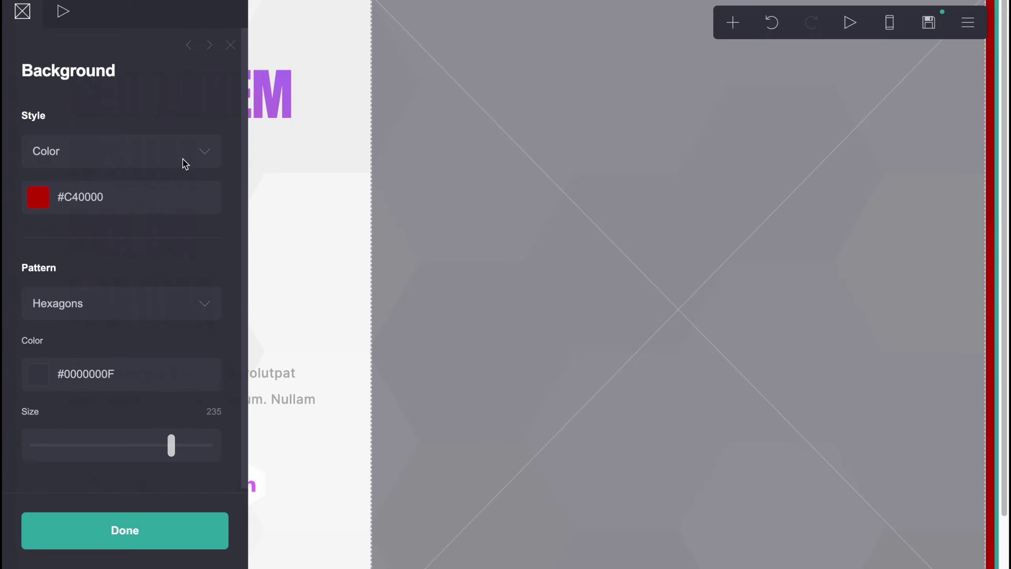
click(182, 157)
click(61, 188)
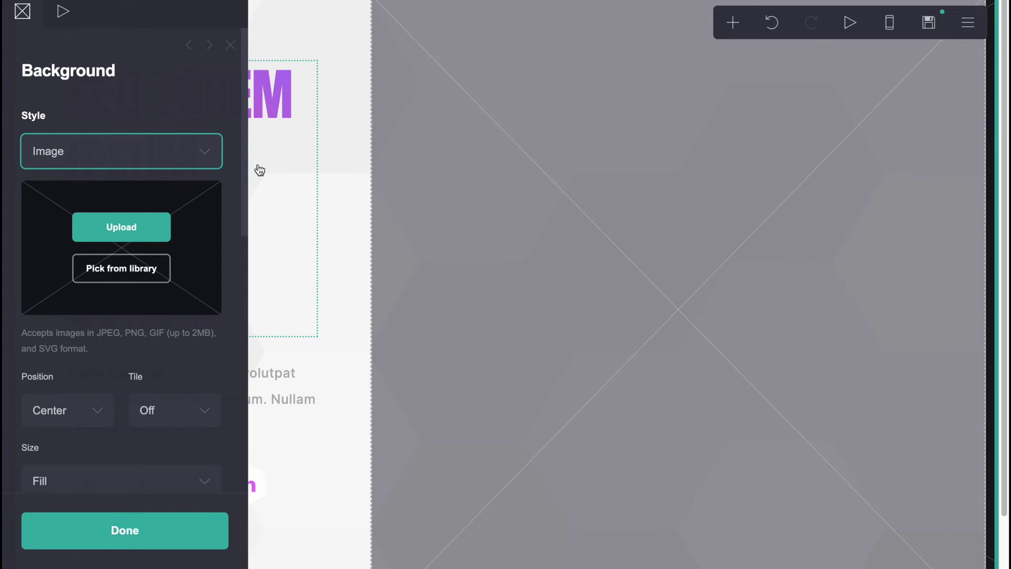
Step: Review the background's Animation settings and close the settings panels
scroll(105, 388, down, 2)
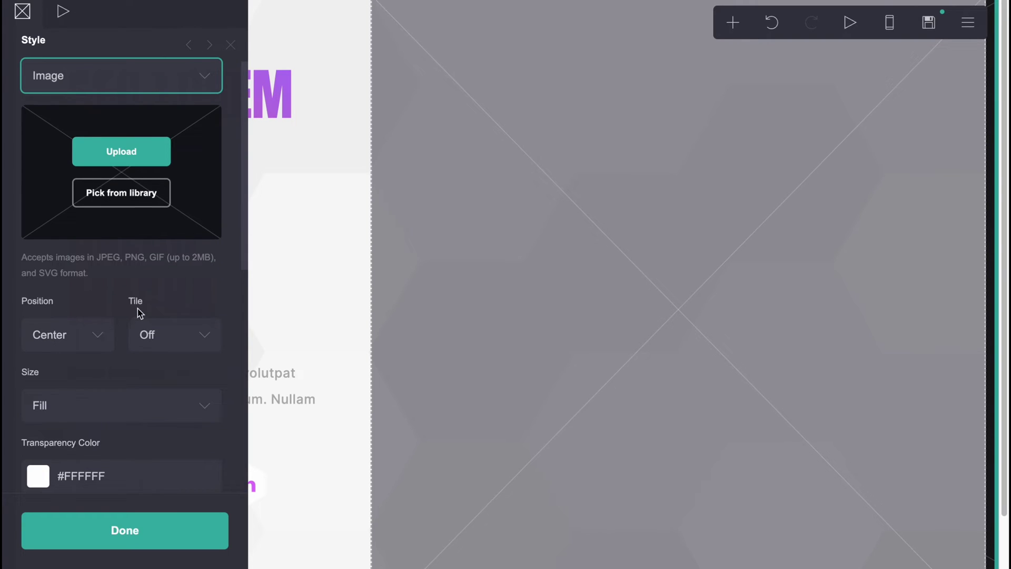
scroll(37, 411, down, 1)
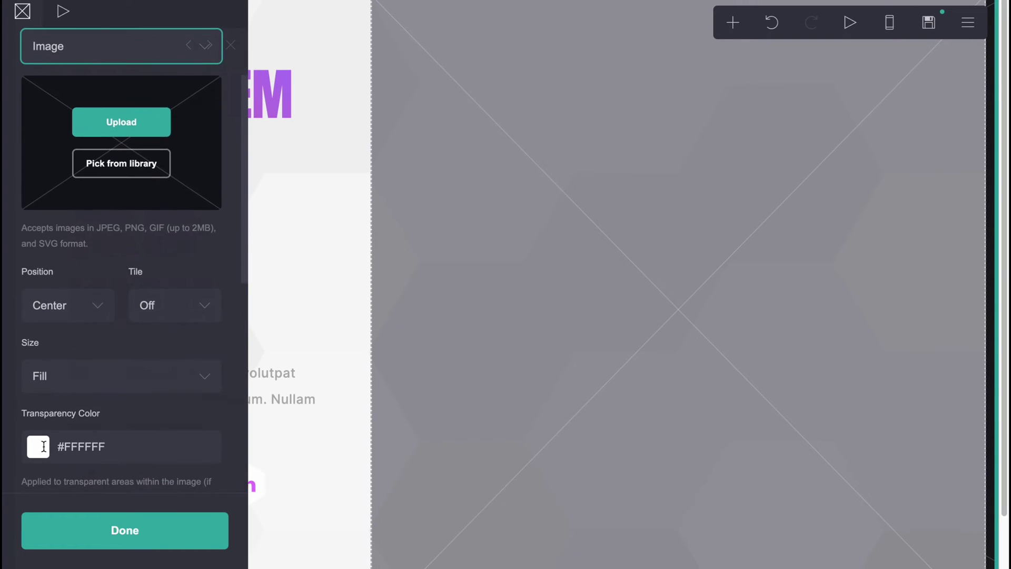
scroll(42, 400, down, 5)
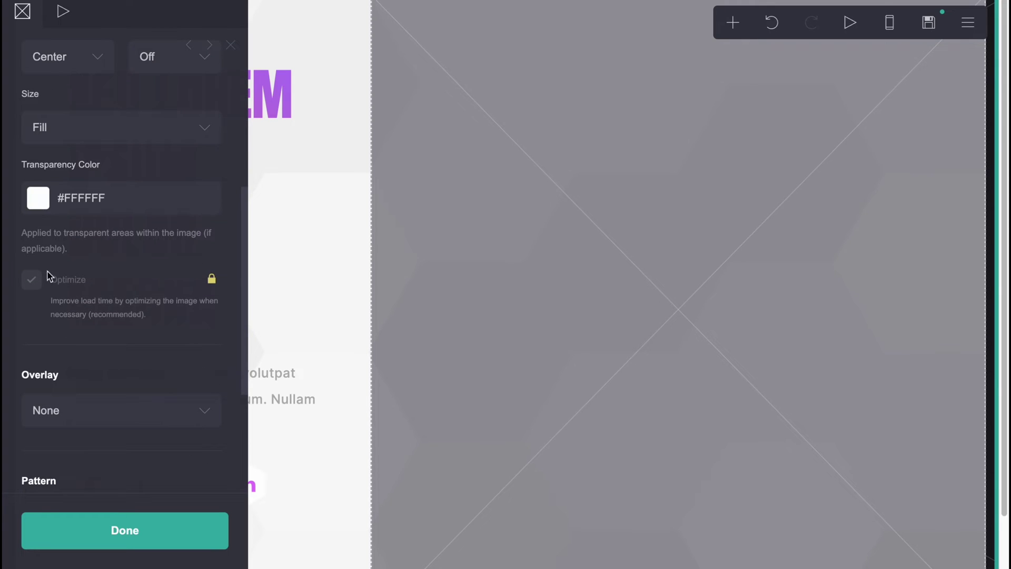
scroll(116, 330, down, 1)
click(63, 12)
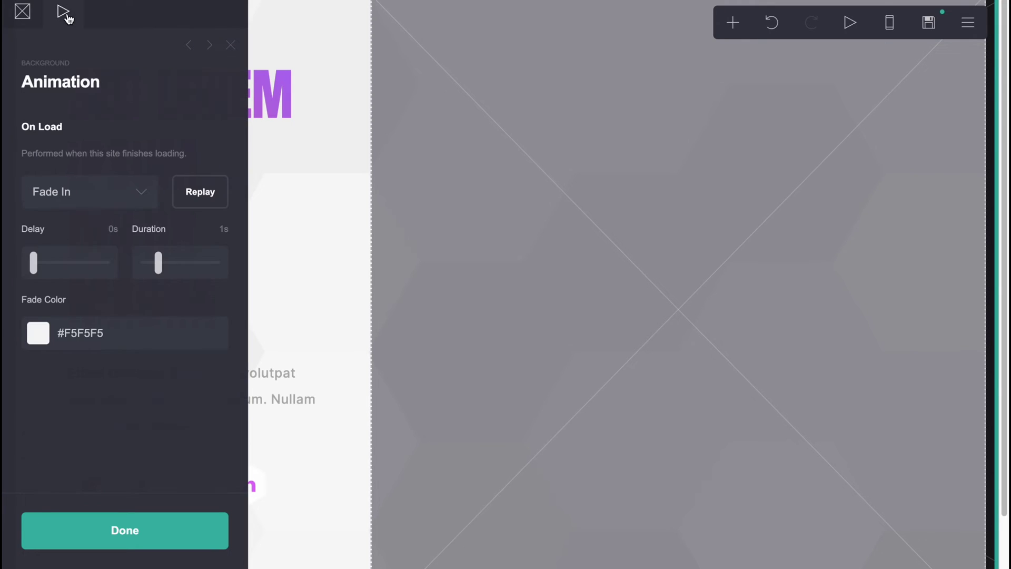
click(396, 106)
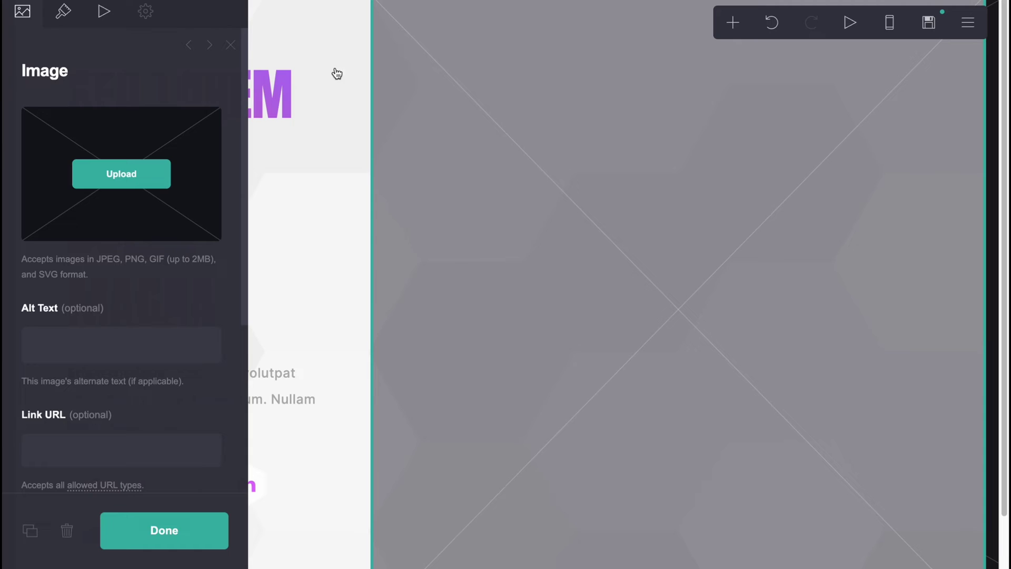
click(231, 45)
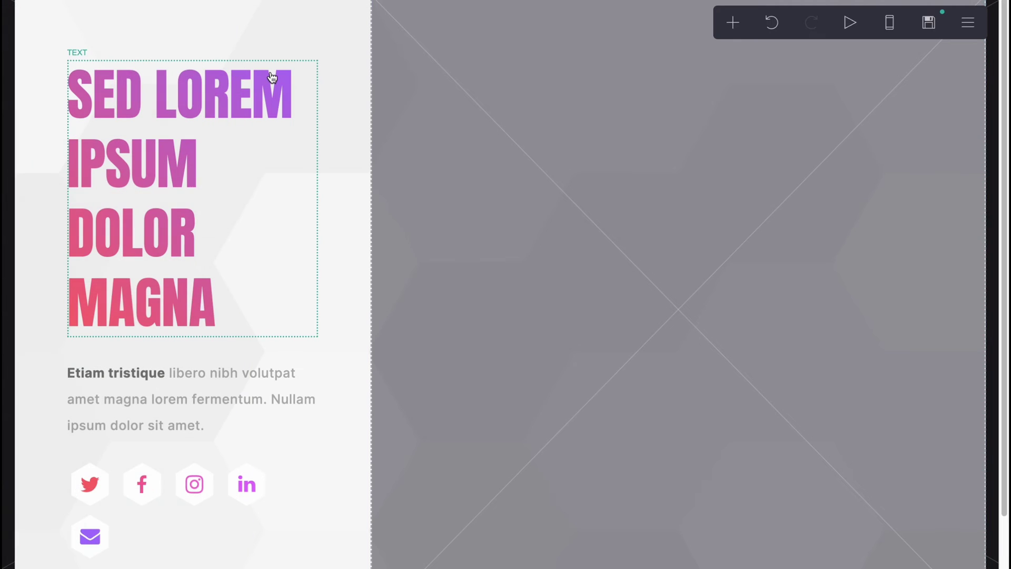
Step: Replace the heading text with 'HELPERMAN' and 'TUTORIALS' on two lines
click(126, 163)
drag(194, 122, 4, 126)
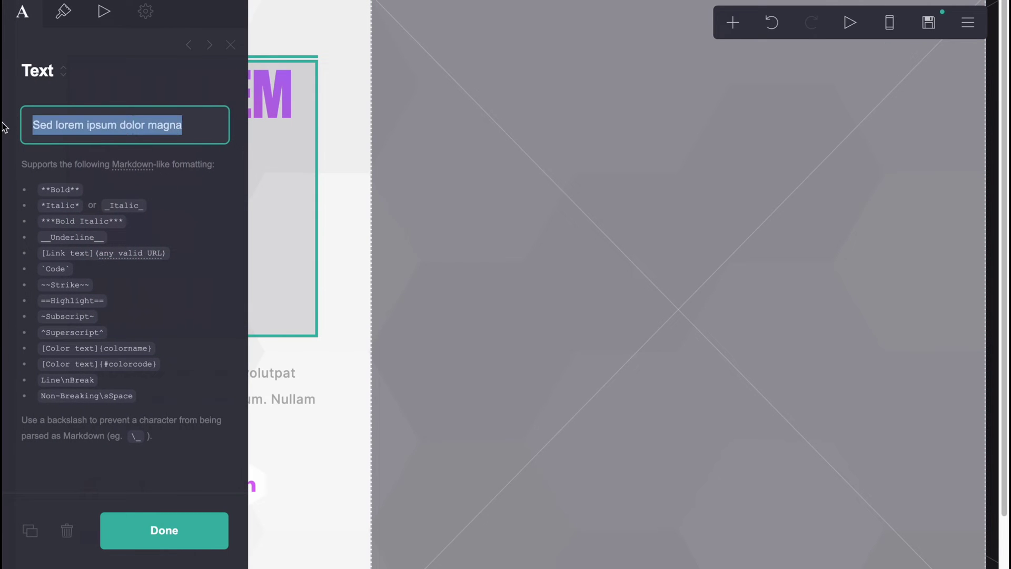
text(HE)
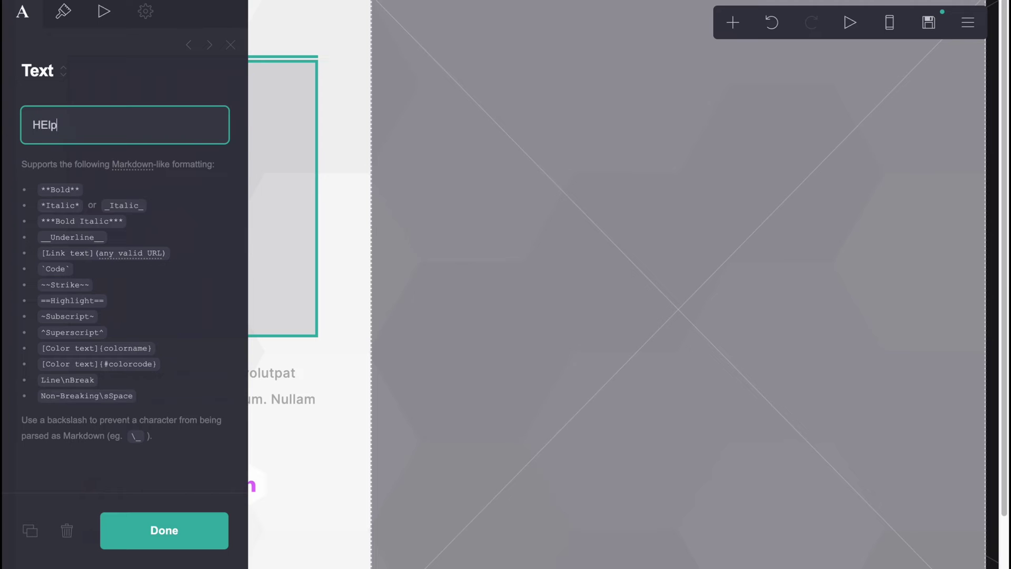
text(IPERMAN)
key(Return)
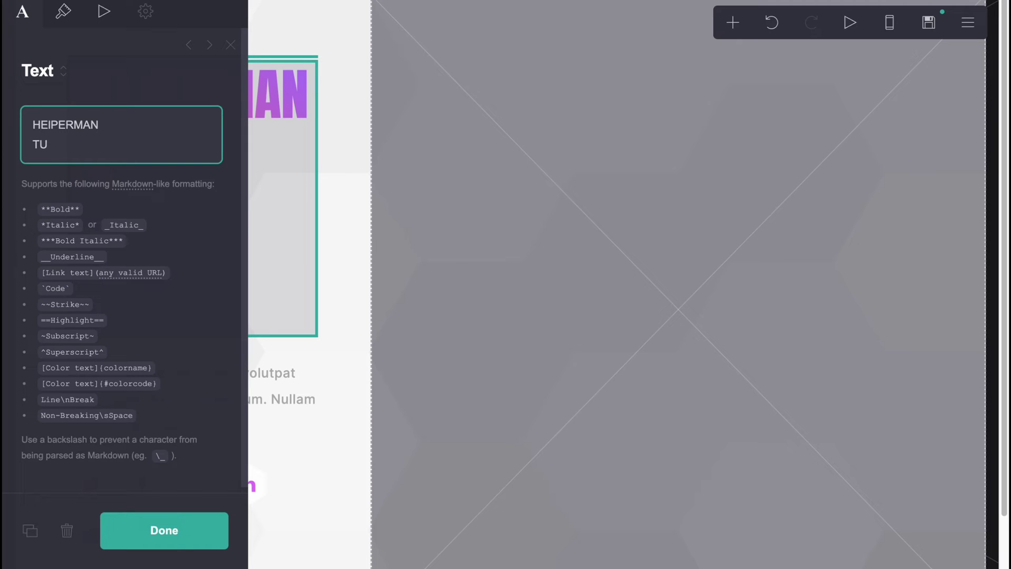
text(TUTORIALS)
Step: Undo the heading's move back to the left column and reopen its settings
drag(285, 155, 178, 230)
drag(416, 105, 428, 68)
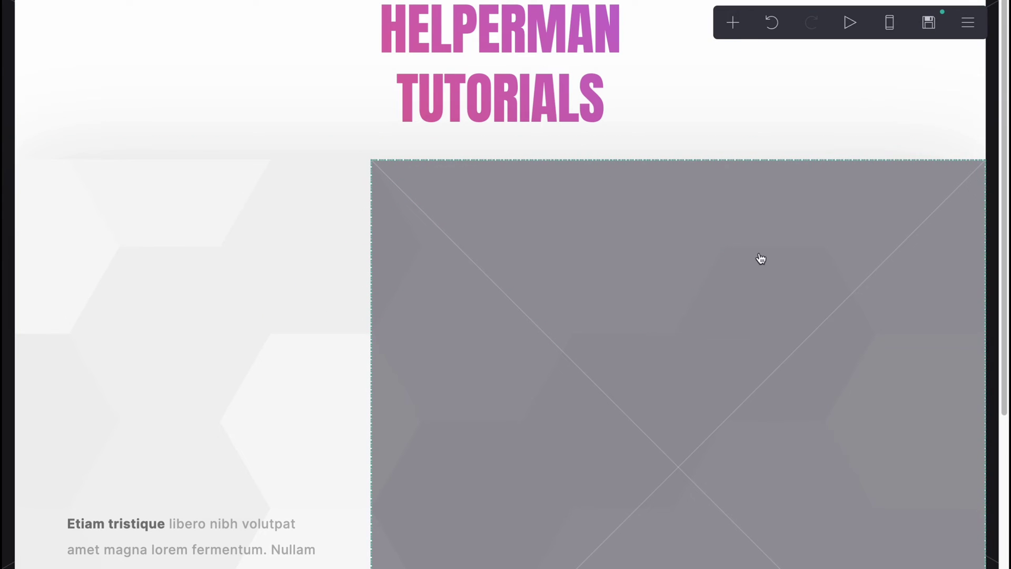
click(772, 25)
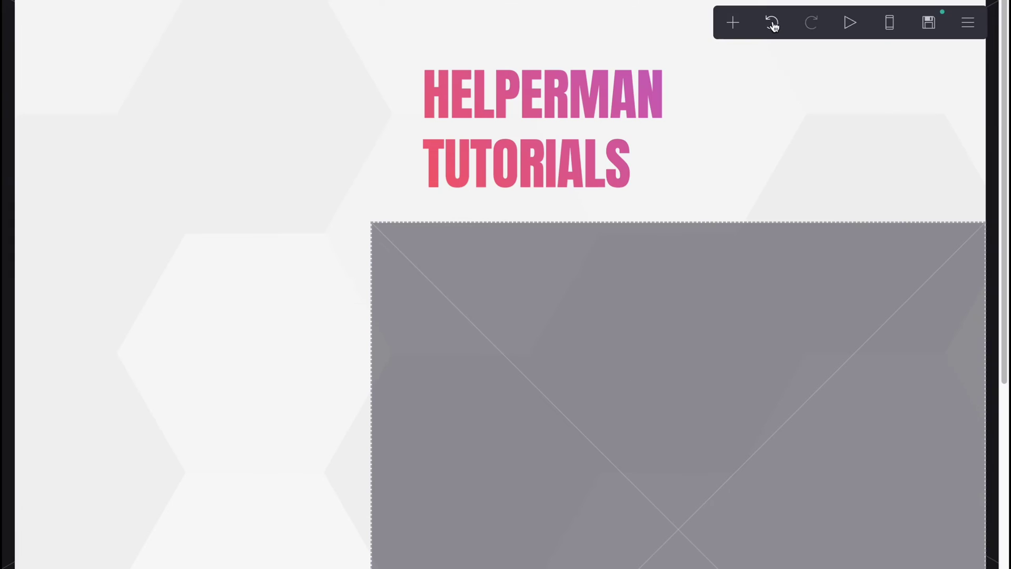
click(774, 29)
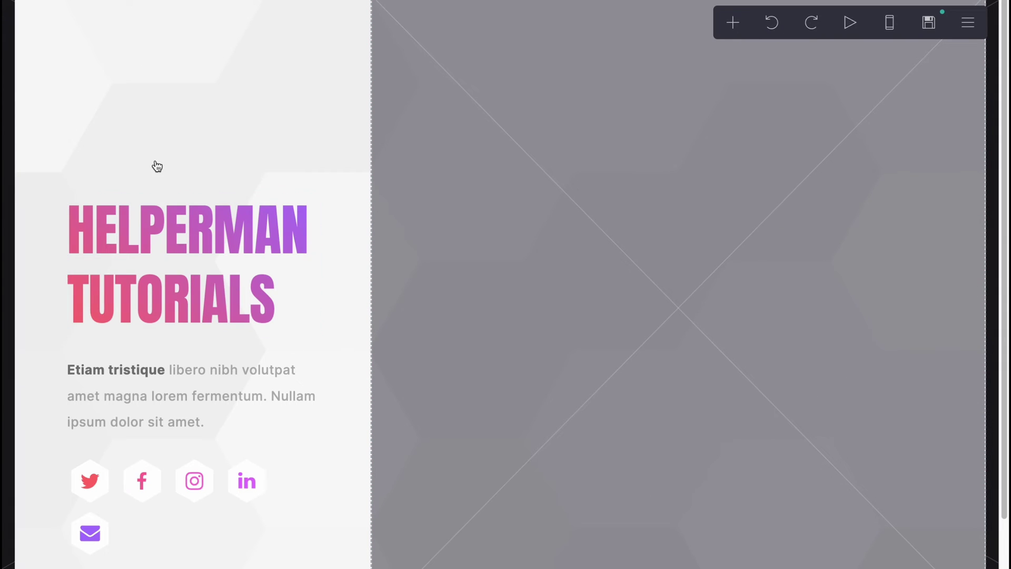
click(162, 315)
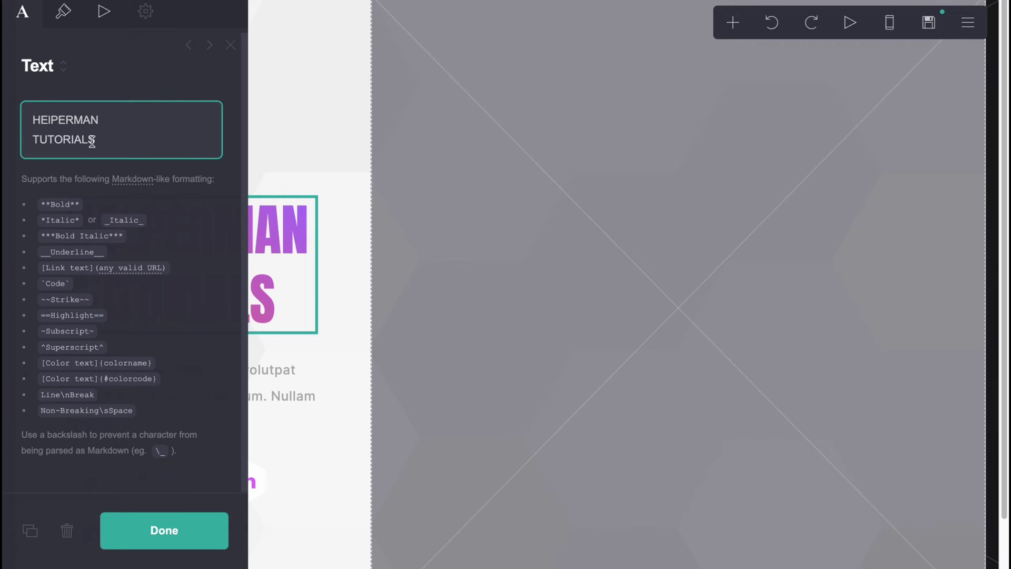
Step: Set the heading Size to 3.75 and Weight to Light
click(63, 11)
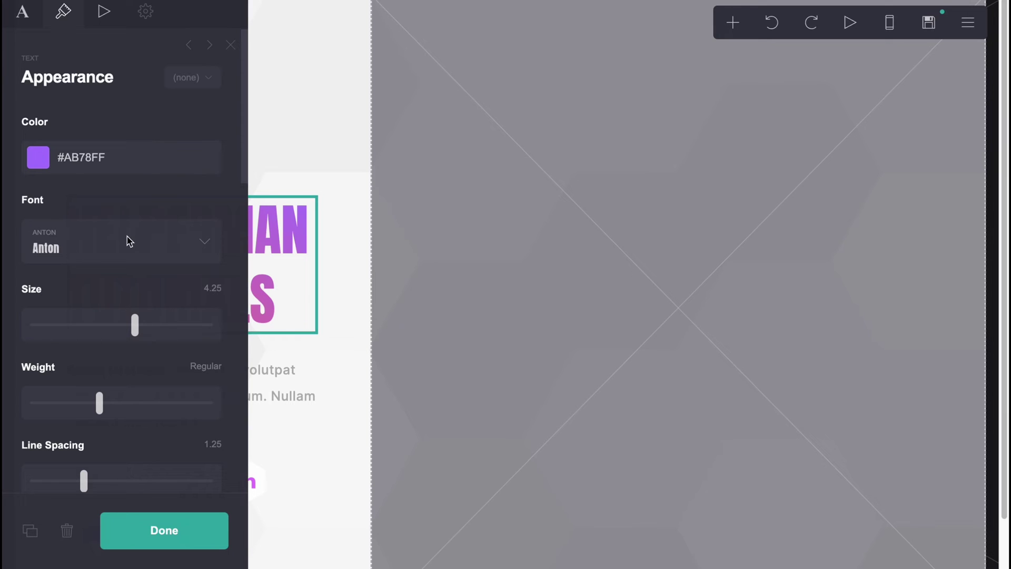
drag(146, 324, 123, 329)
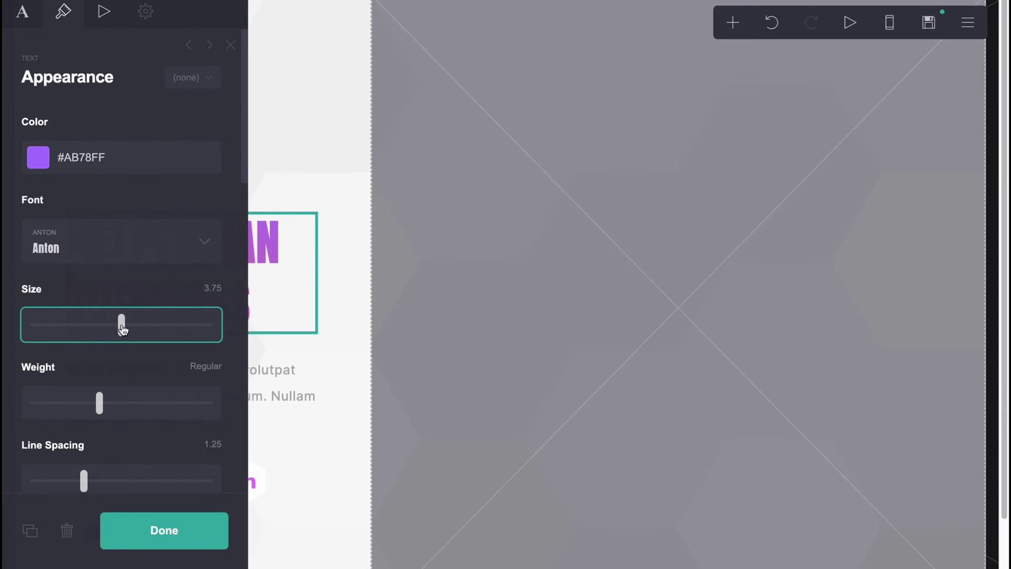
drag(100, 414, 77, 403)
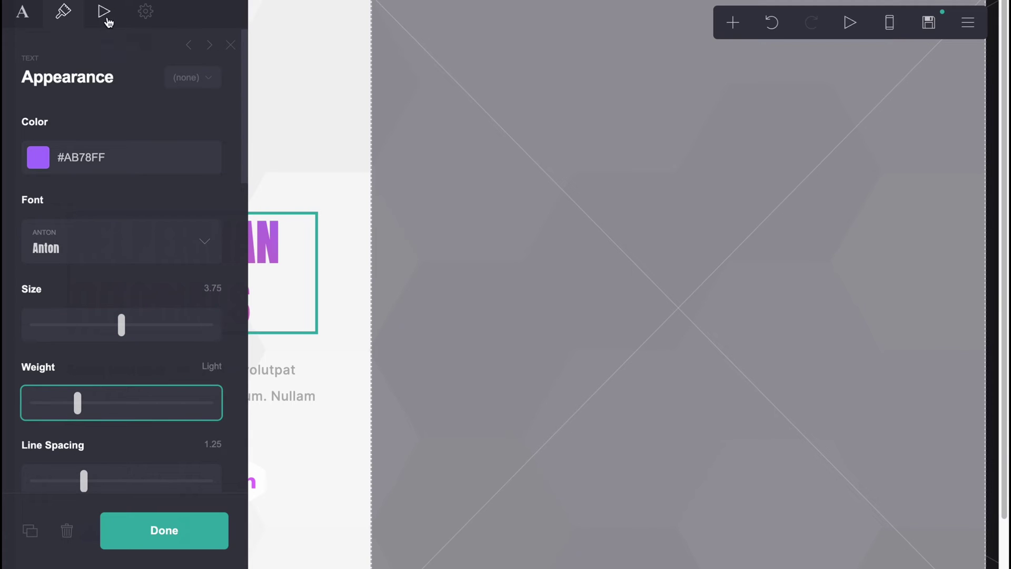
Step: Give the heading a Fade Right entrance animation with 1s duration
click(107, 21)
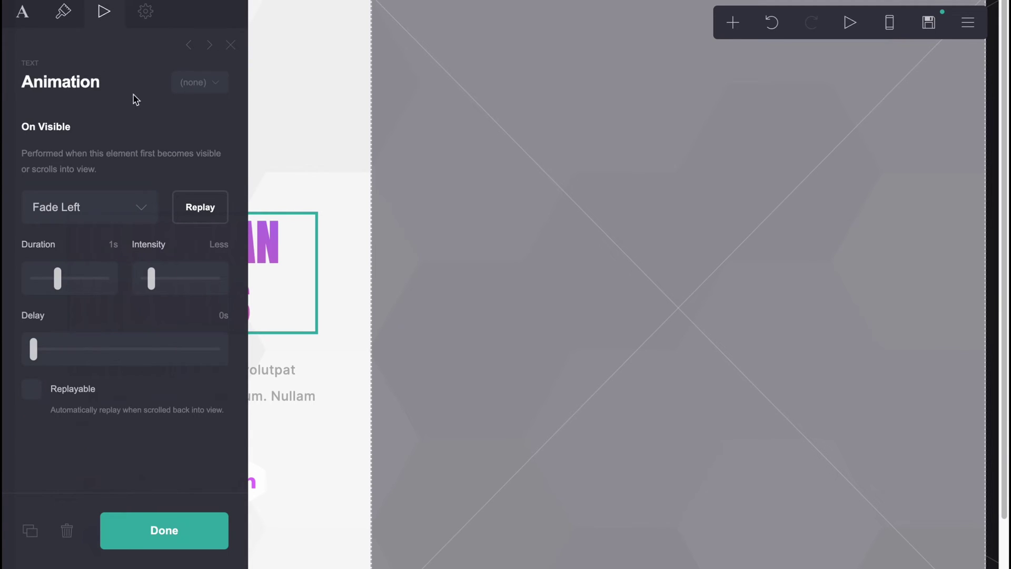
click(117, 199)
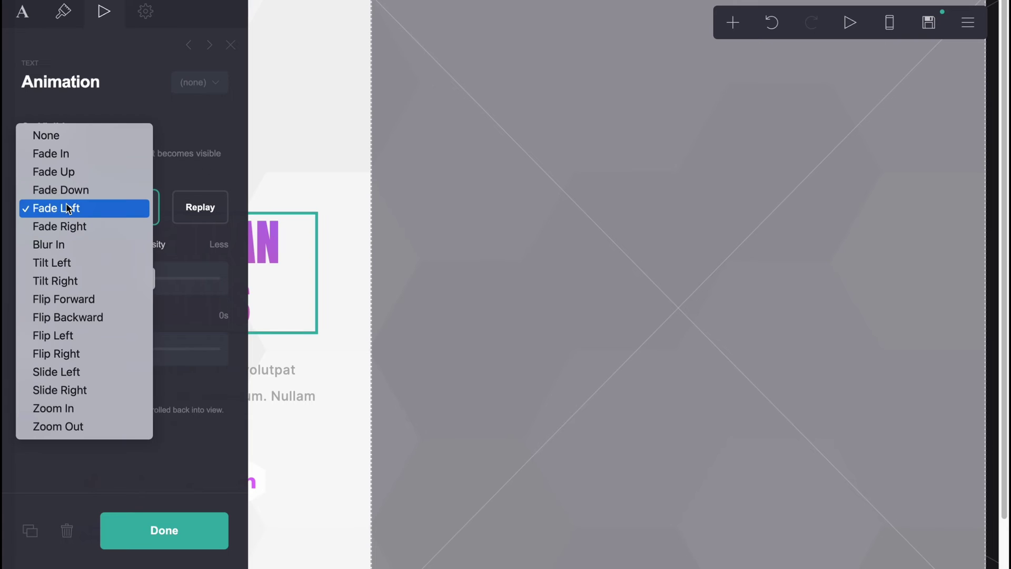
click(65, 228)
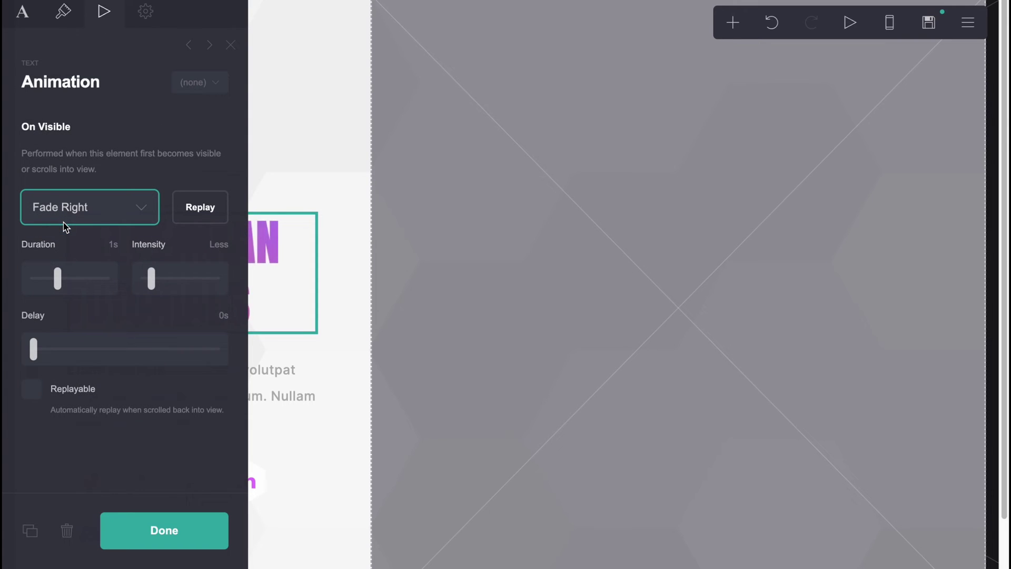
mouse_move(58, 271)
mouse_down()
mouse_move(68, 276)
mouse_move(56, 277)
mouse_up()
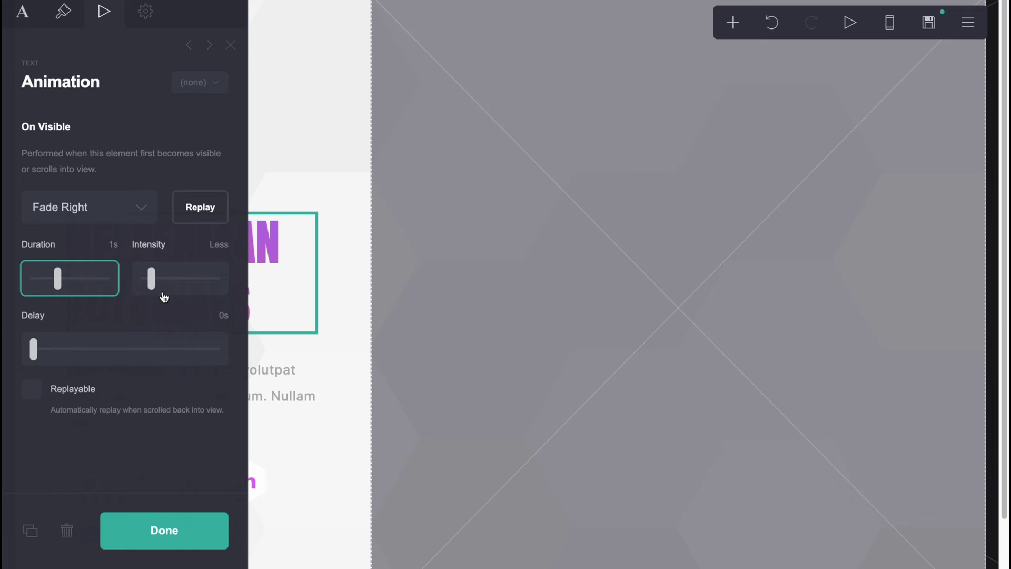
click(165, 530)
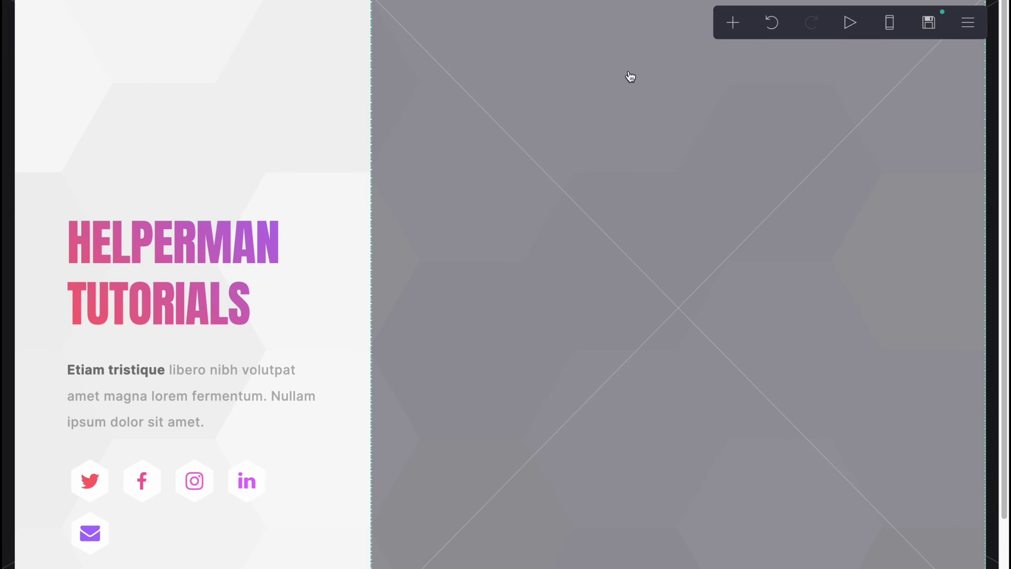
Step: Preview the entrance animations and inspect the two-column section and its image
click(849, 23)
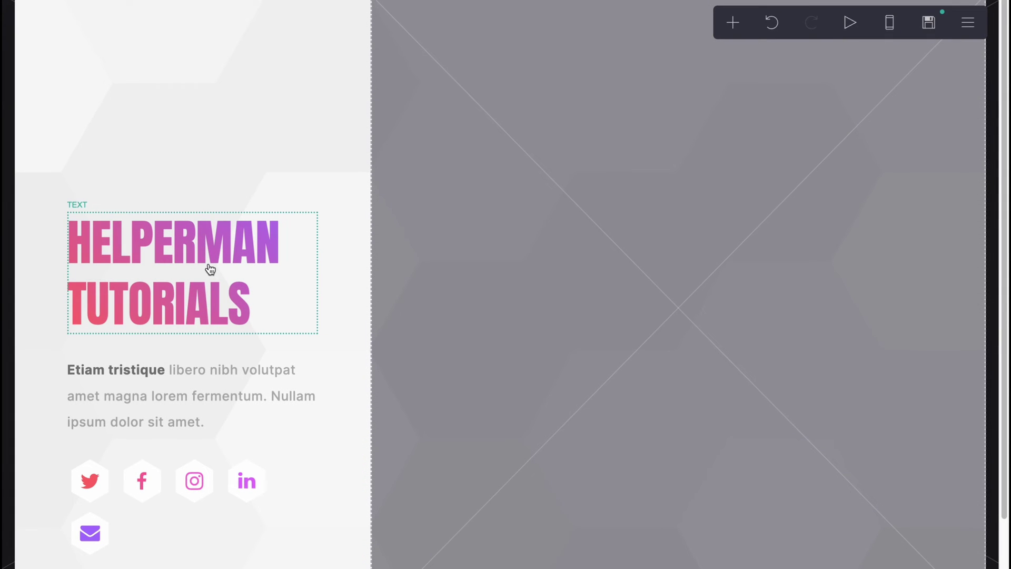
drag(143, 254, 142, 225)
click(158, 124)
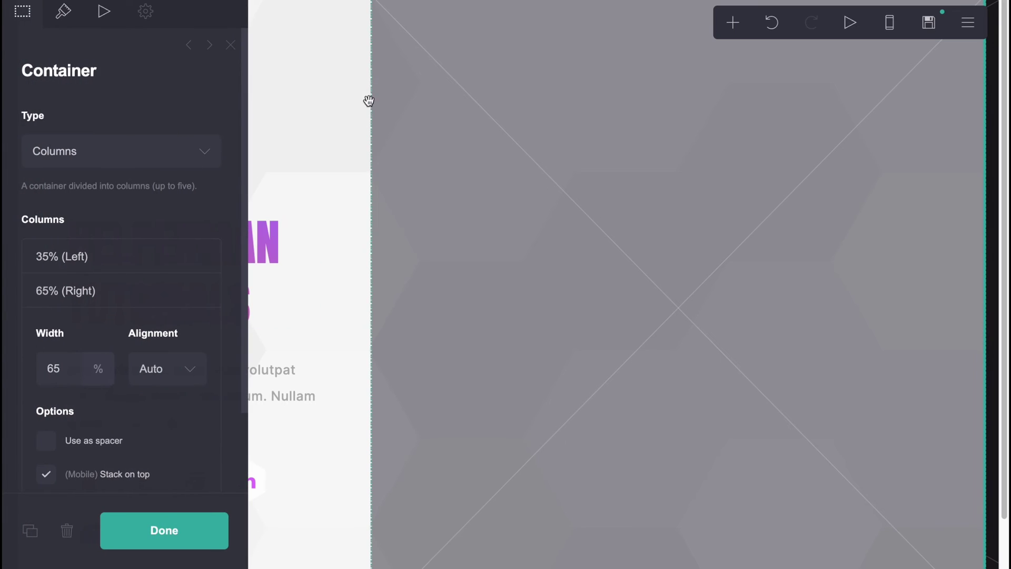
click(618, 100)
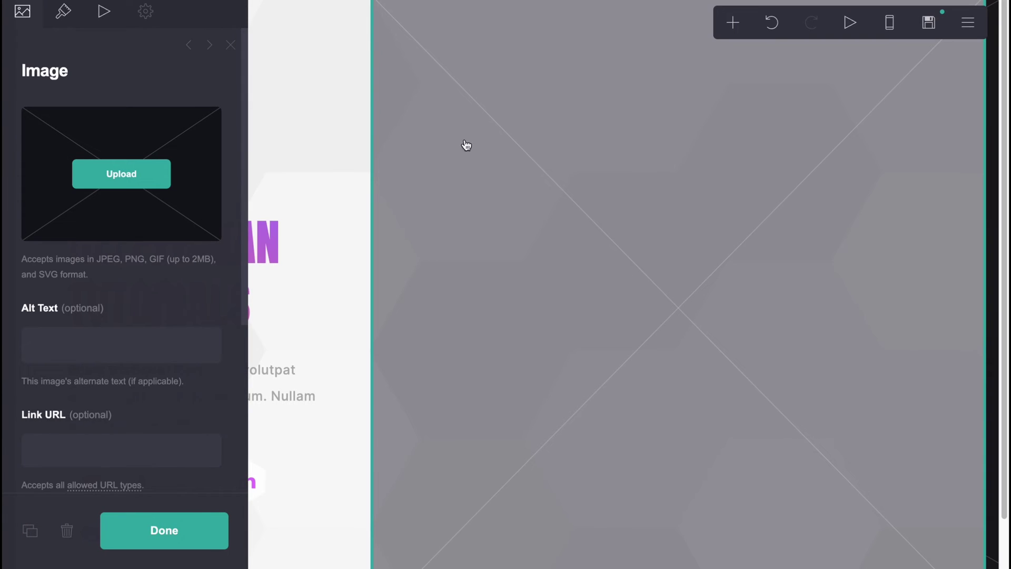
click(231, 45)
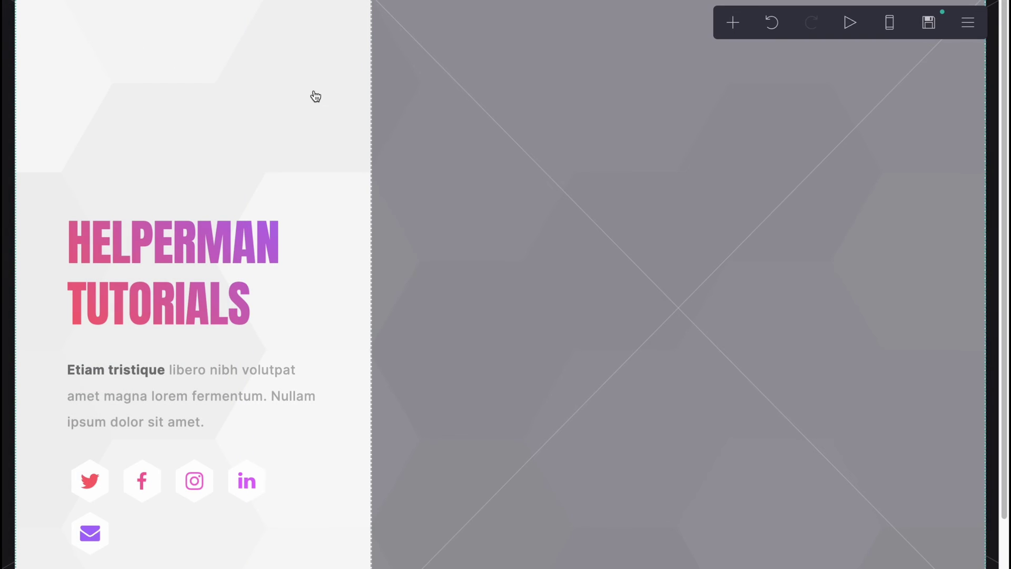
Step: Add a new Image element and set its Width to 14.75
click(734, 30)
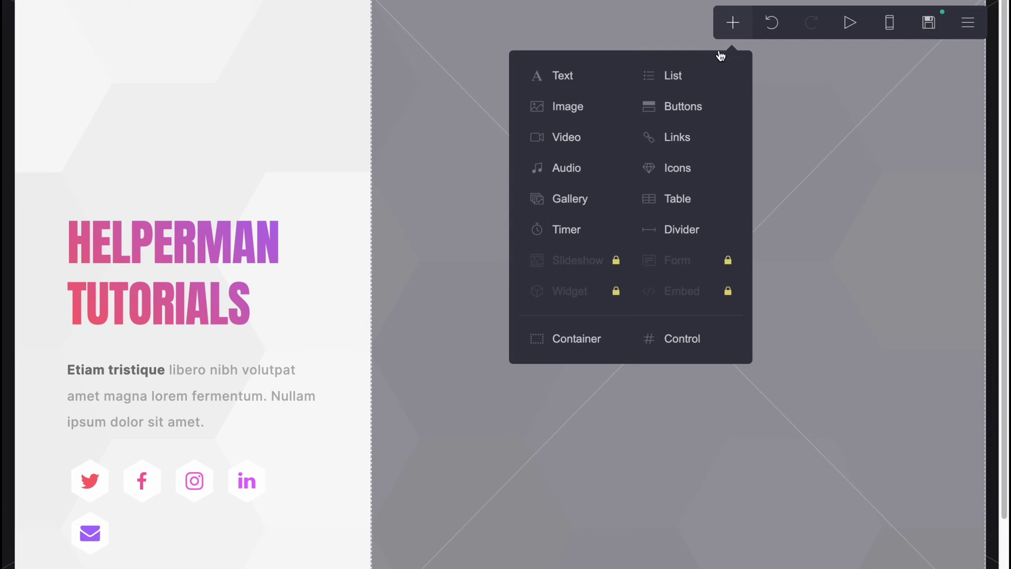
click(580, 107)
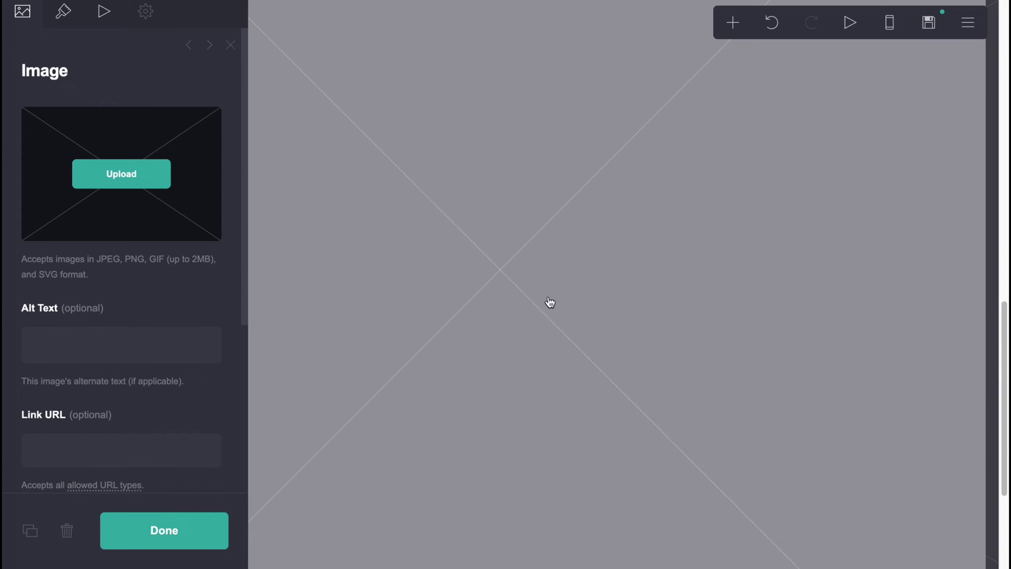
click(64, 11)
drag(207, 165, 54, 180)
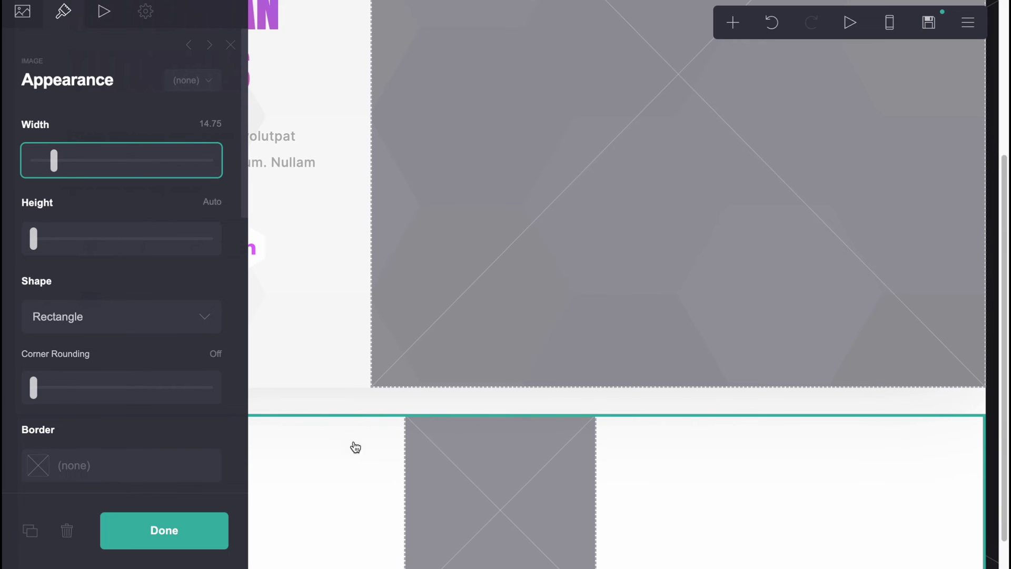
drag(352, 444, 466, 184)
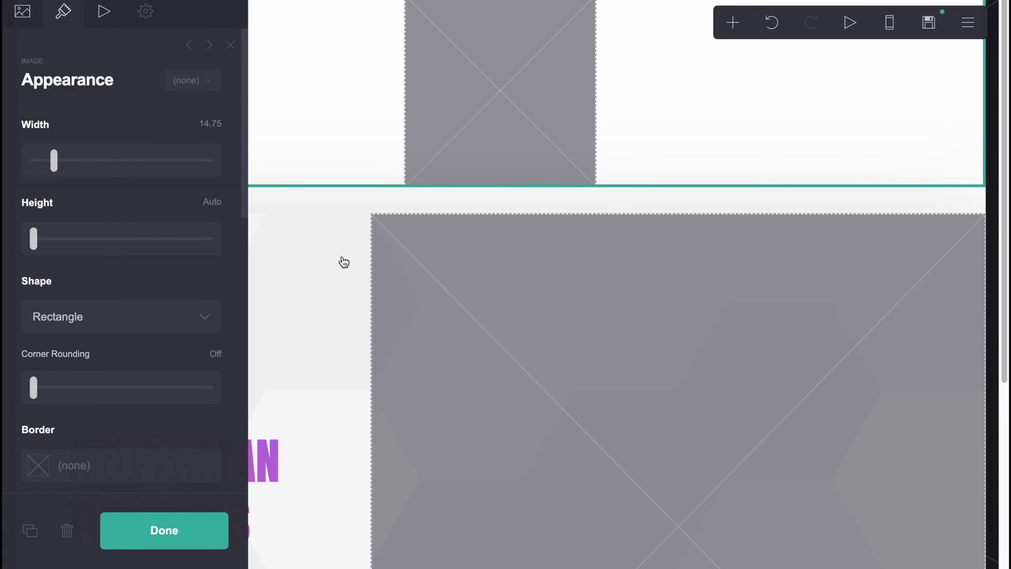
click(323, 268)
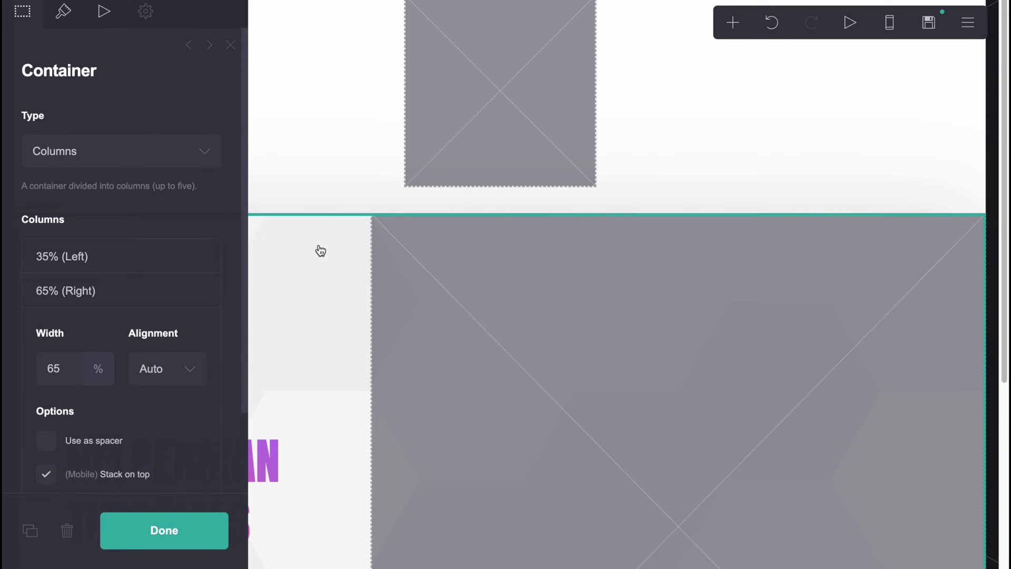
click(556, 137)
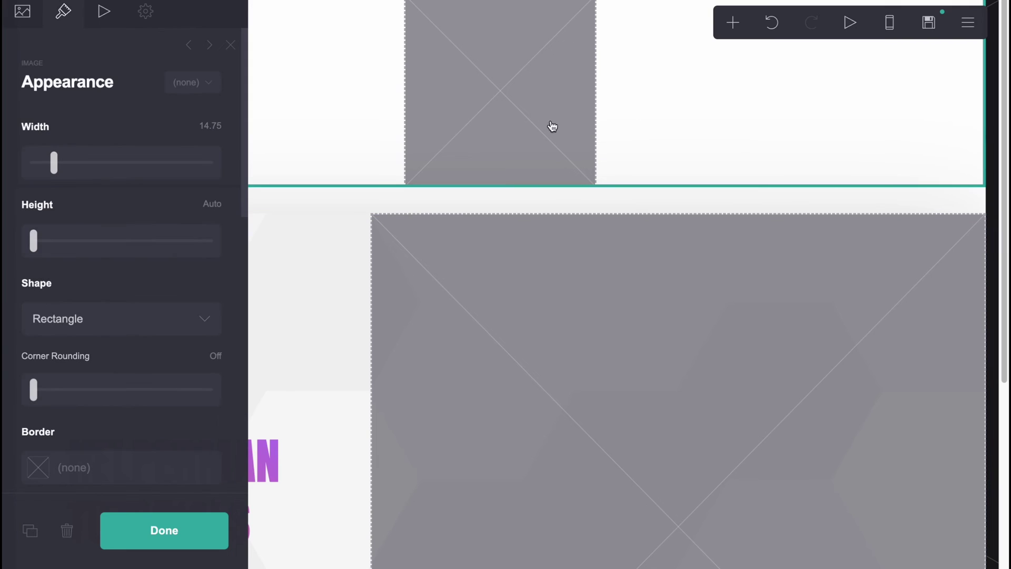
mouse_move(54, 164)
mouse_down()
mouse_move(45, 166)
mouse_move(90, 168)
mouse_move(61, 176)
mouse_move(54, 166)
mouse_up()
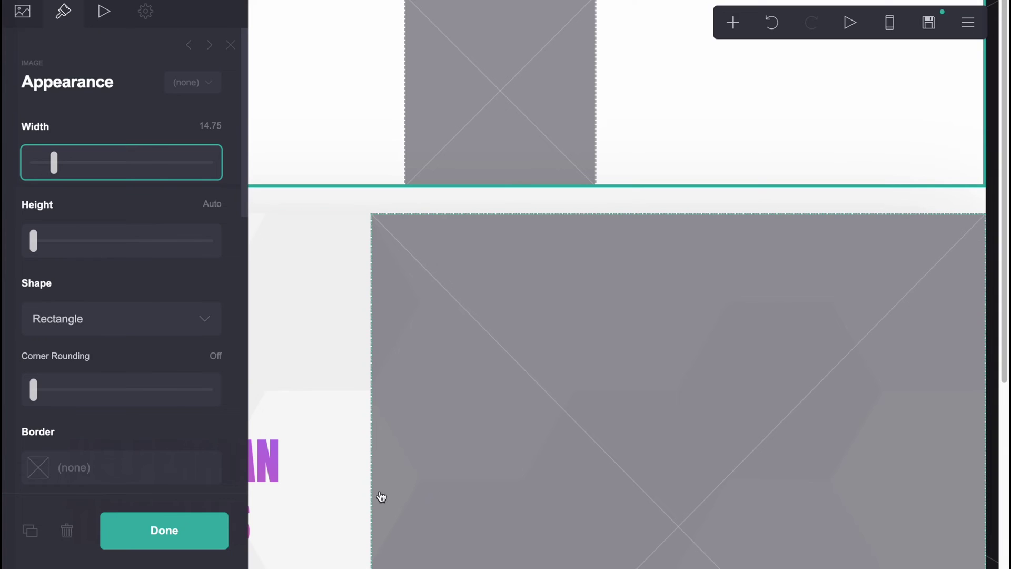
click(210, 543)
drag(523, 129, 478, 128)
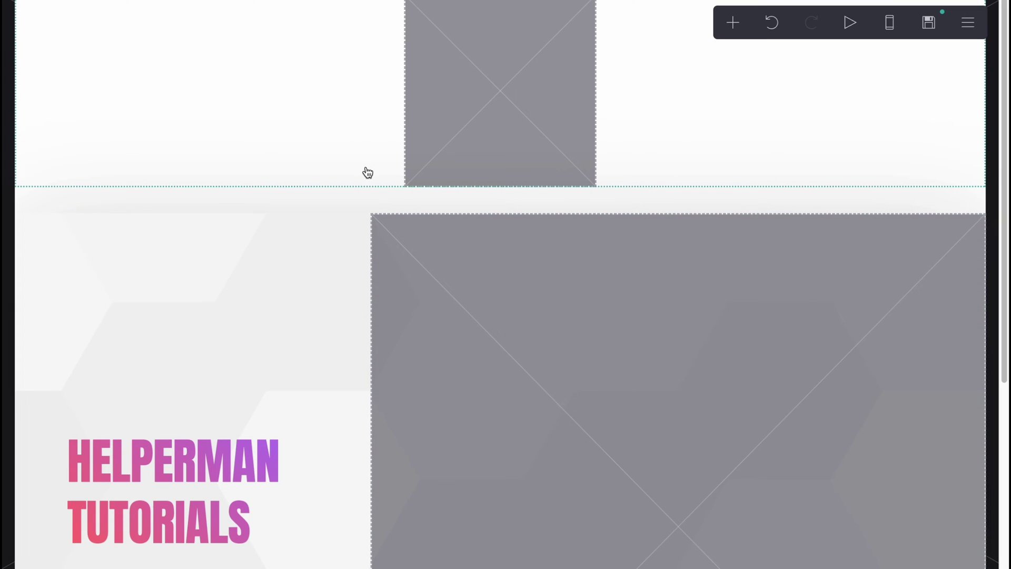
Step: Try uploading a file for the new image, cancel it, and close the settings
click(533, 81)
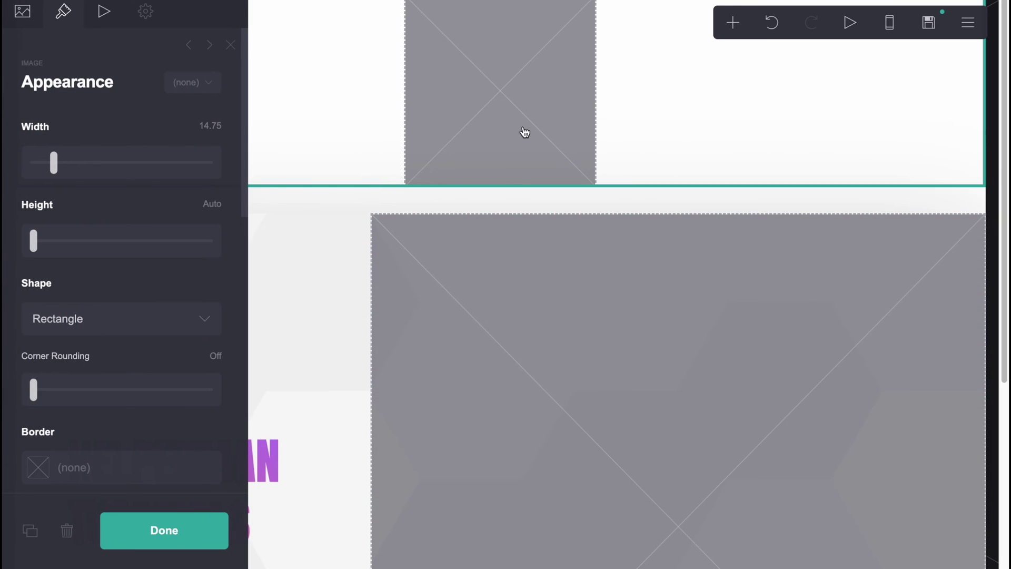
click(23, 19)
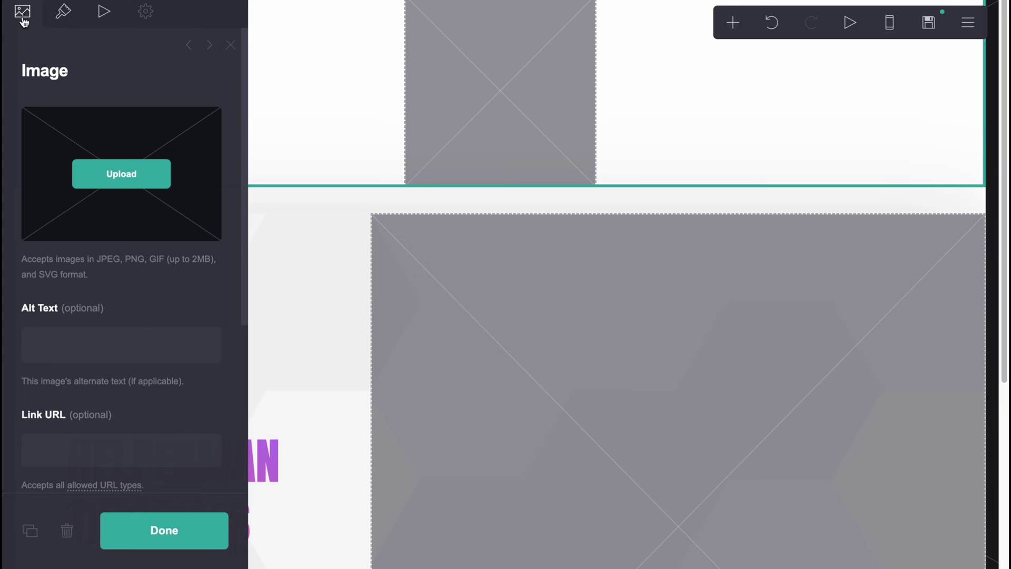
click(109, 176)
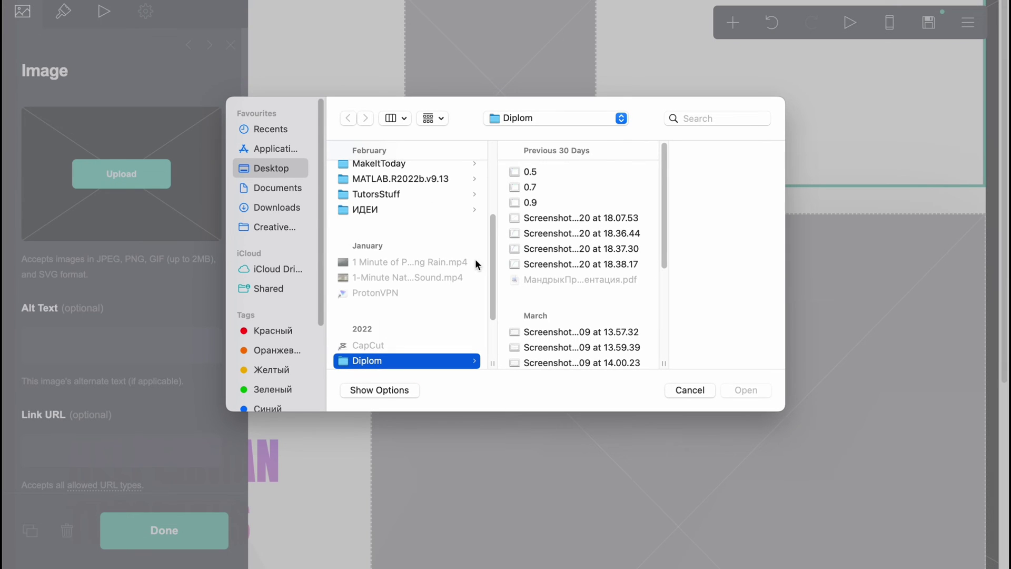
click(689, 390)
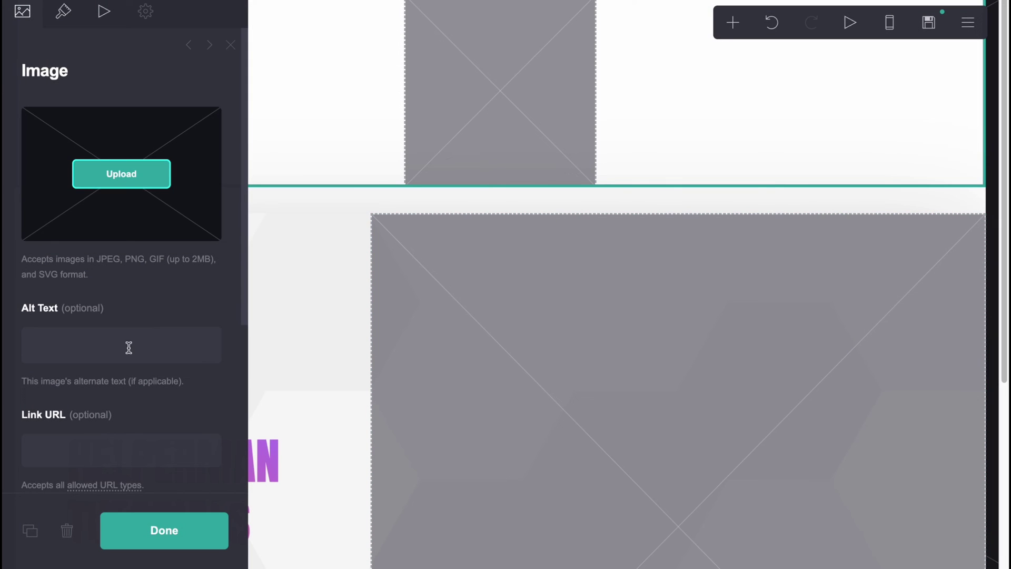
click(128, 347)
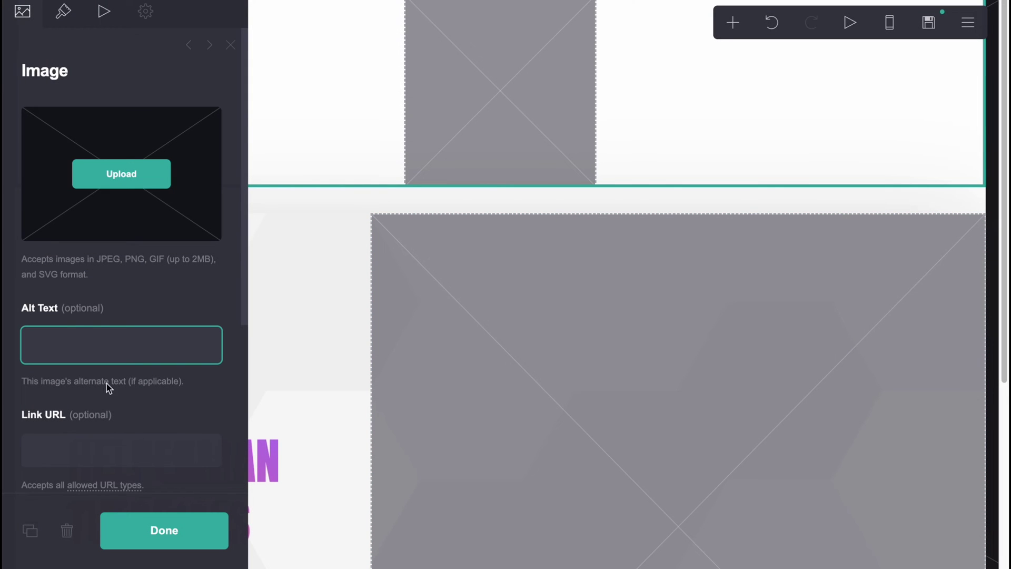
scroll(100, 459, down, 5)
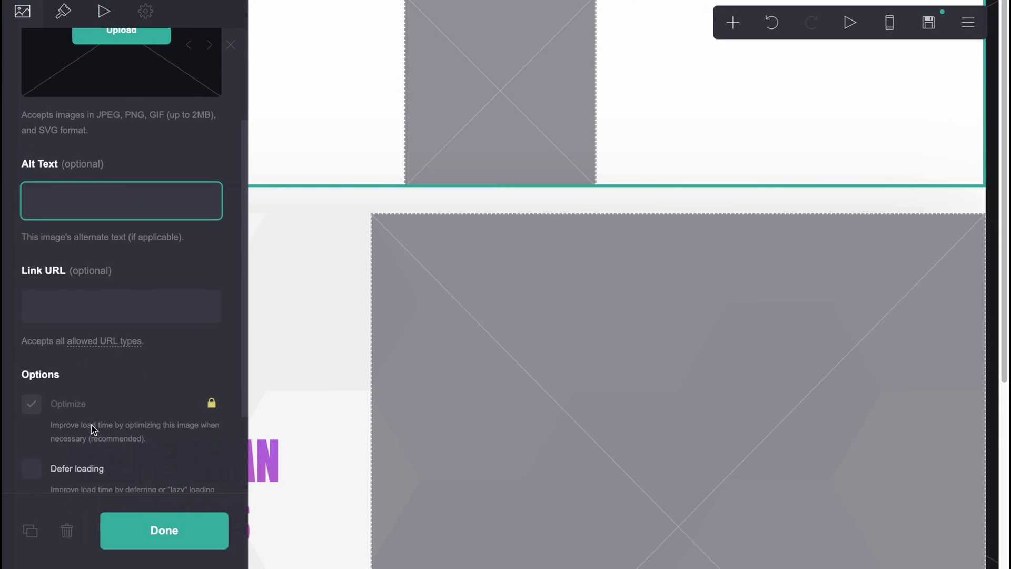
scroll(100, 389, down, 2)
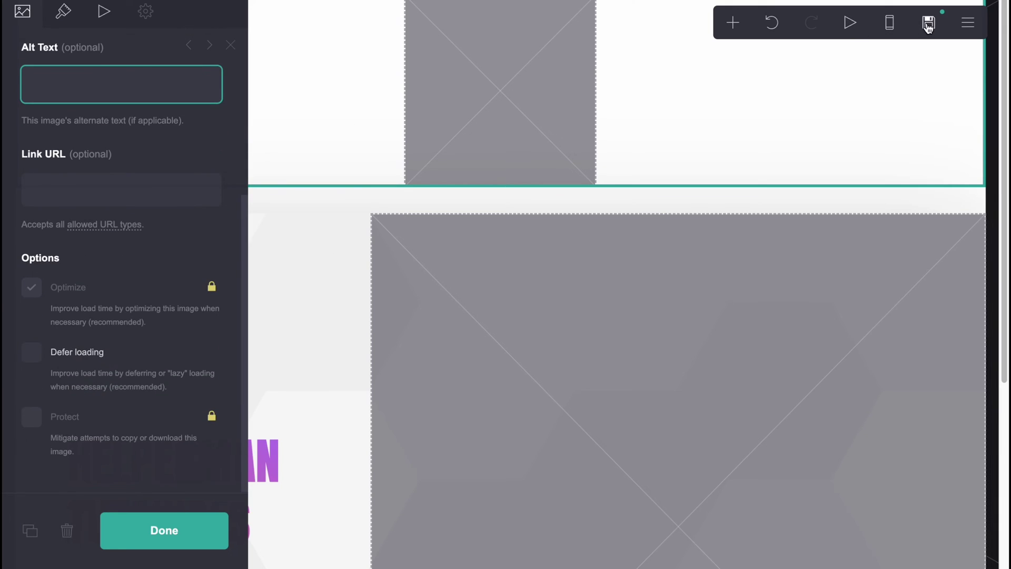
click(533, 209)
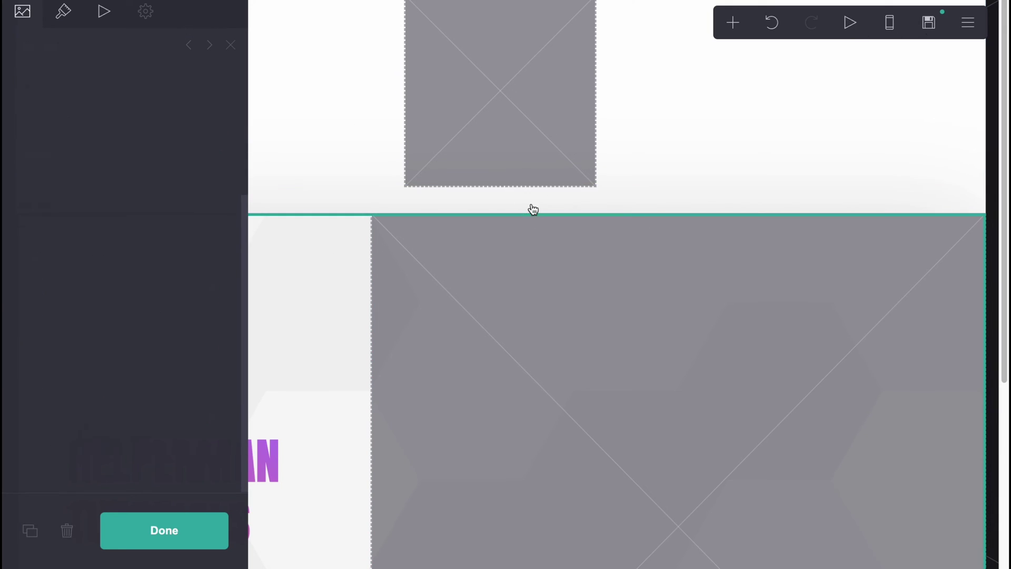
click(230, 45)
click(733, 23)
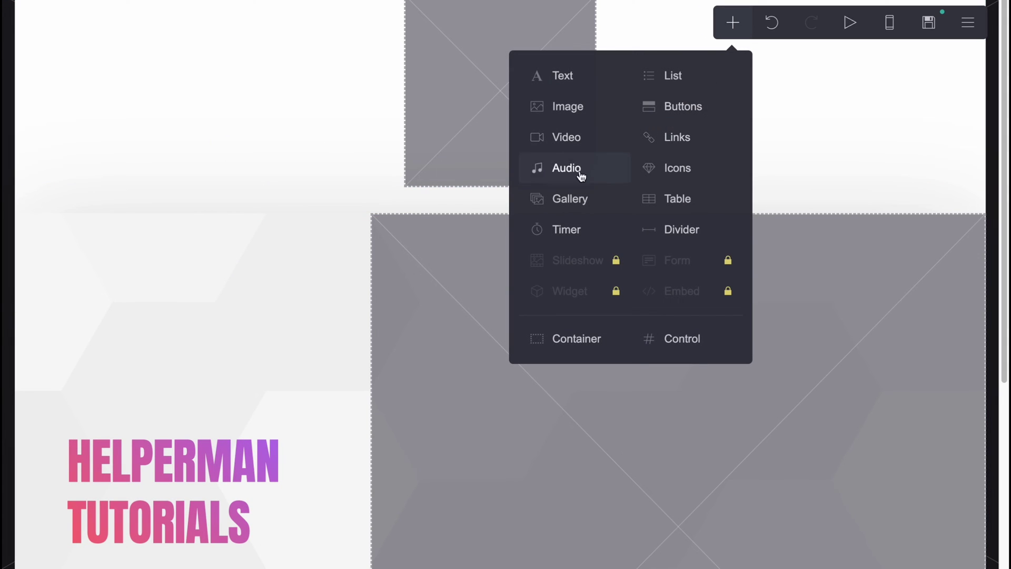
Step: Insert a gallery element, then a video block beneath it
click(570, 200)
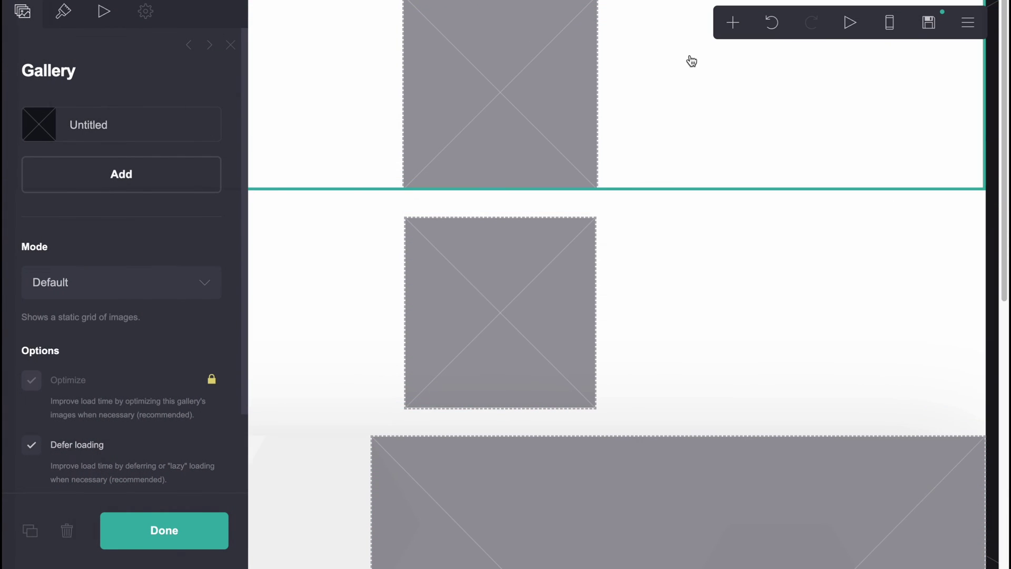
click(732, 24)
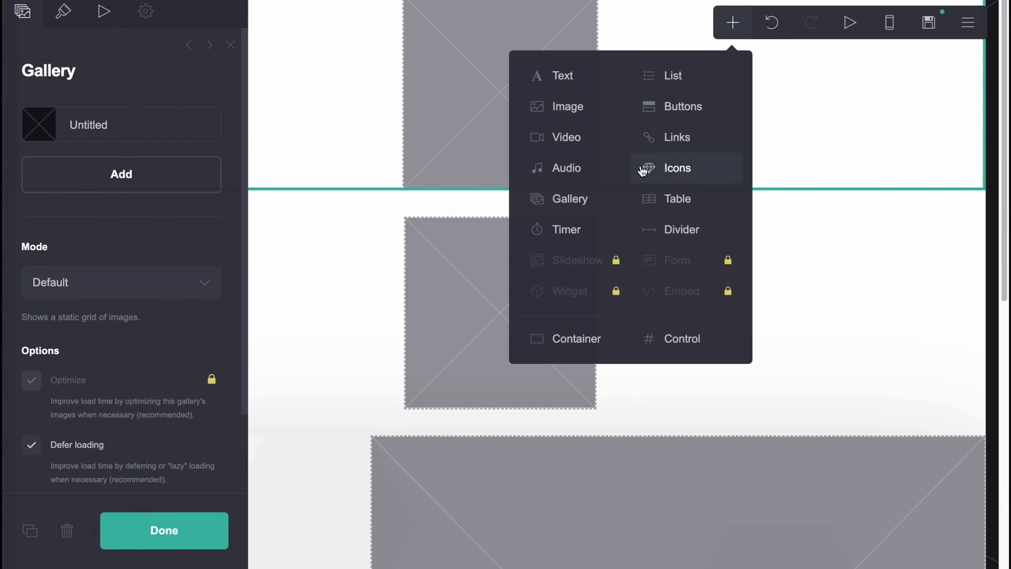
click(566, 149)
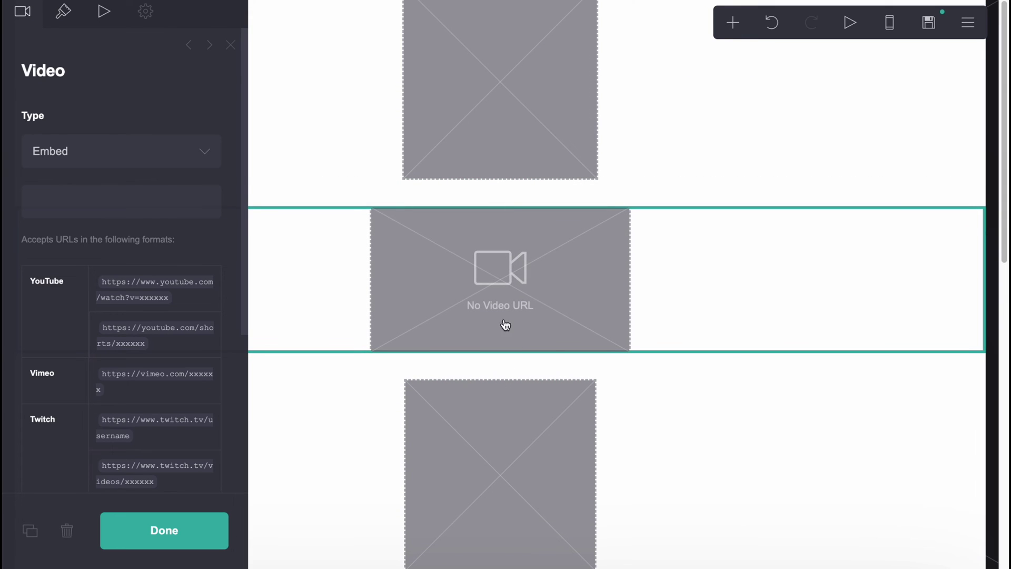
drag(578, 292, 537, 260)
Step: Close the gallery and page settings and scroll down to the heading section
click(375, 116)
click(356, 189)
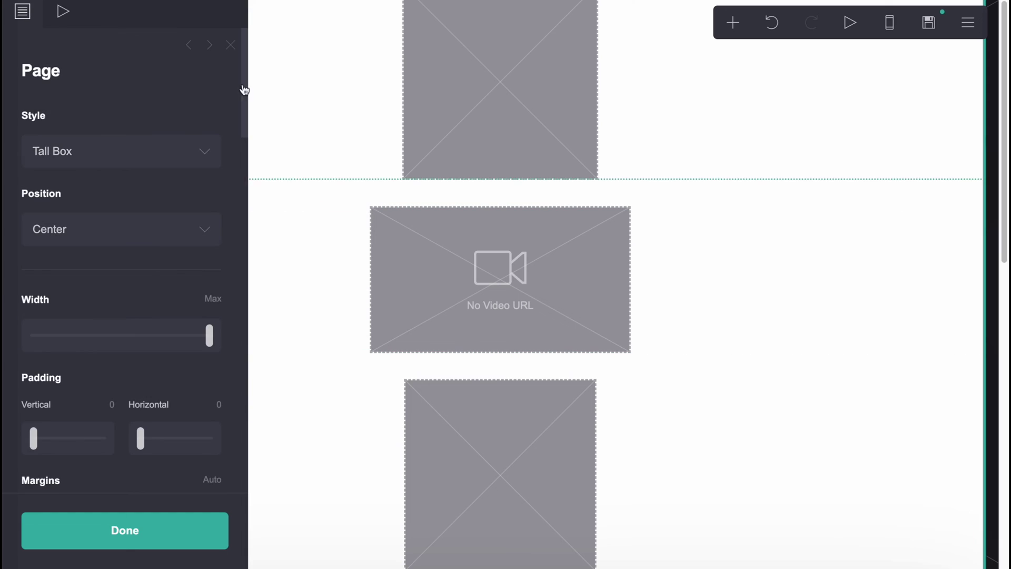
click(230, 44)
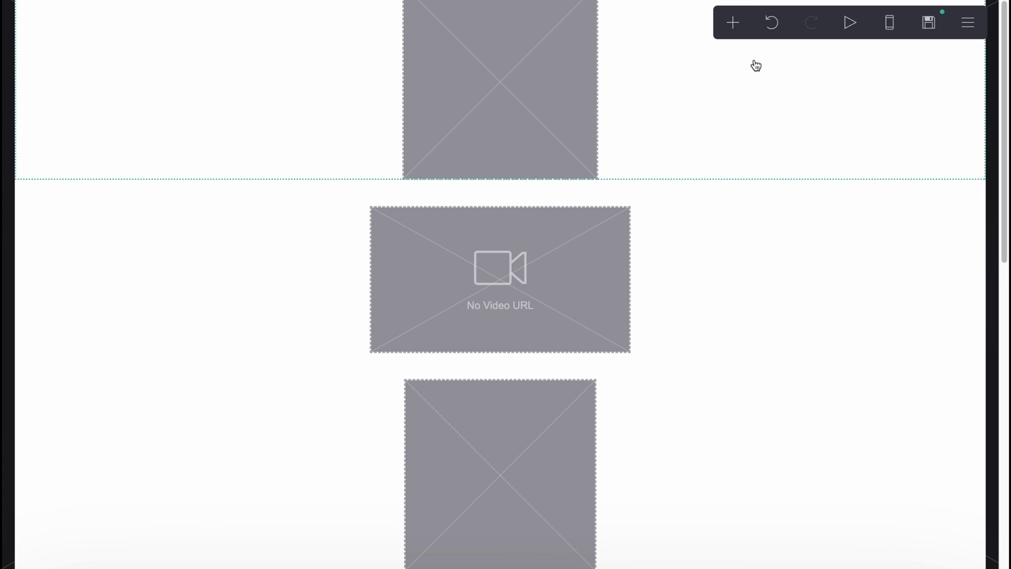
scroll(621, 173, down, 3)
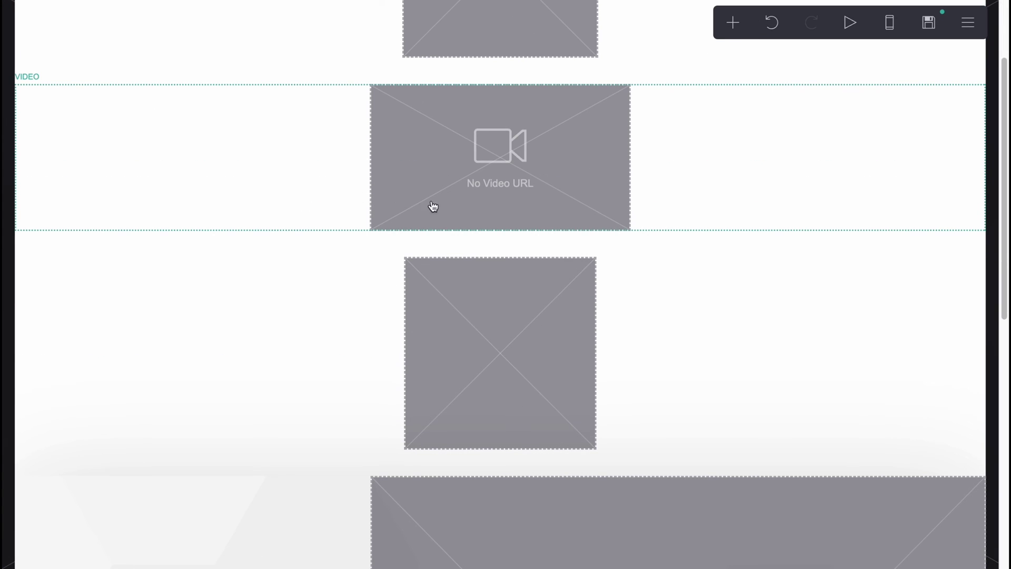
scroll(527, 253, down, 10)
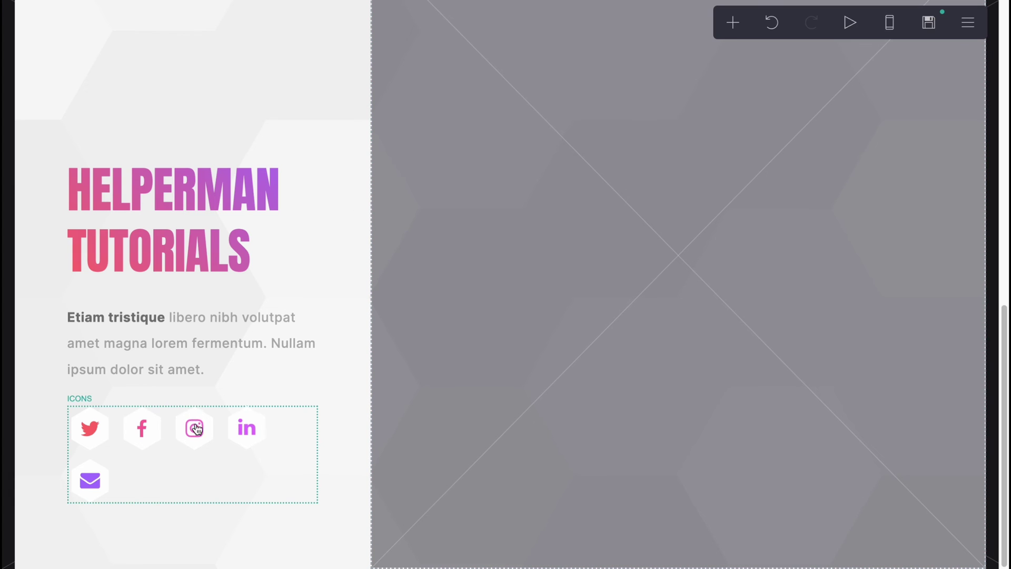
Step: Add a new Check-type icon entry after the email icon in the social icons row
click(91, 432)
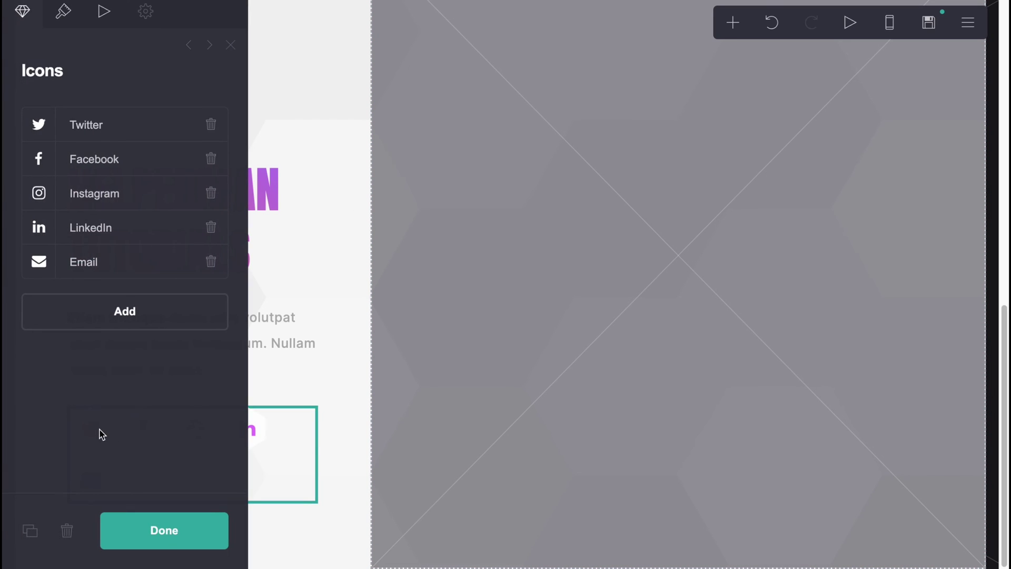
click(299, 463)
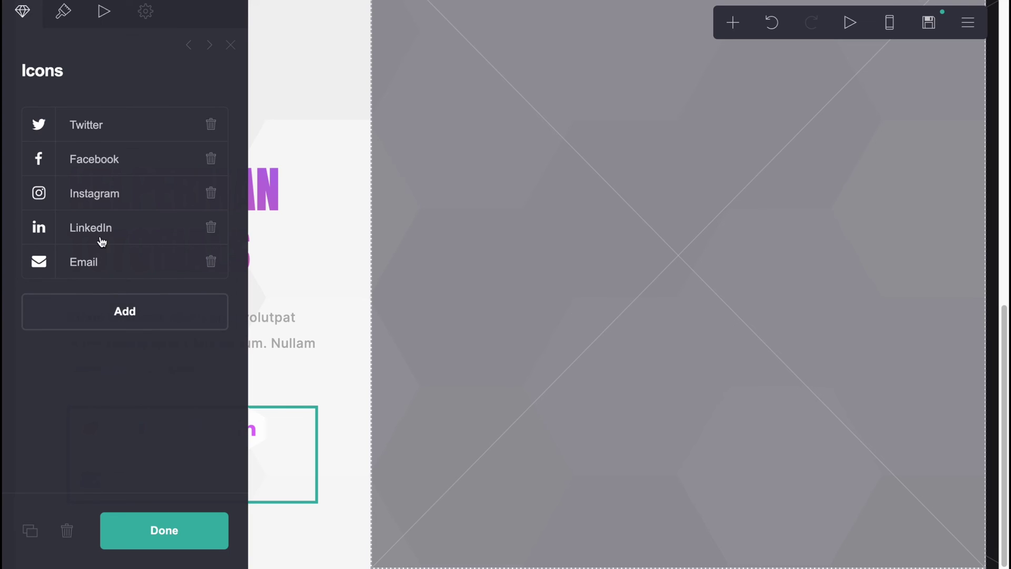
click(118, 311)
click(204, 296)
click(173, 314)
click(147, 380)
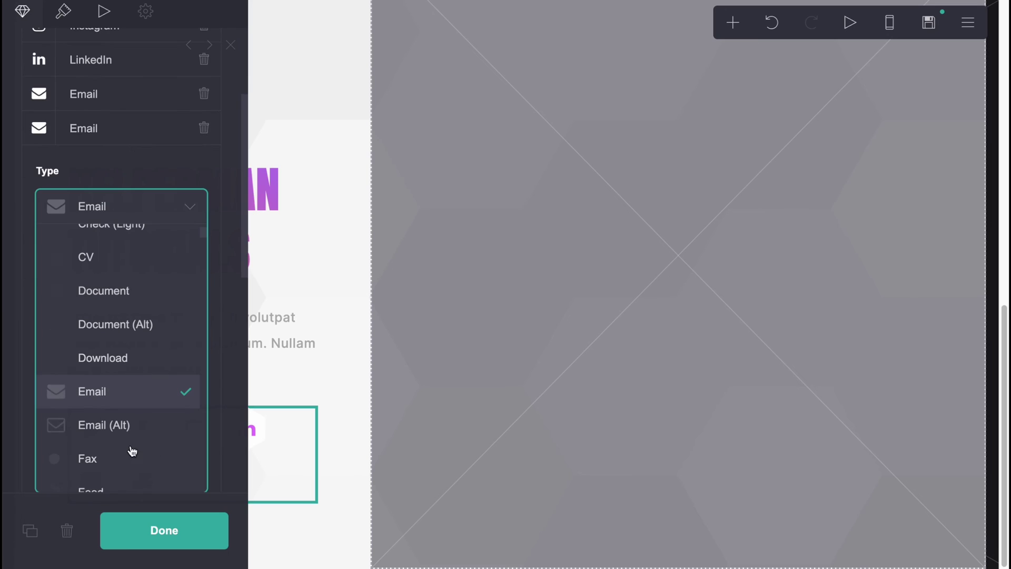
scroll(100, 297, up, 2)
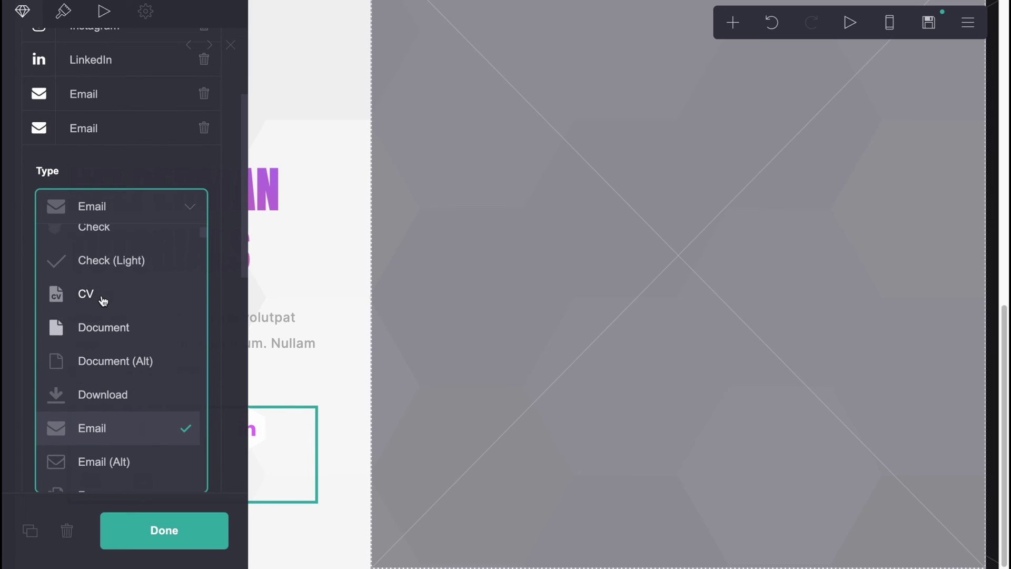
click(90, 258)
click(295, 296)
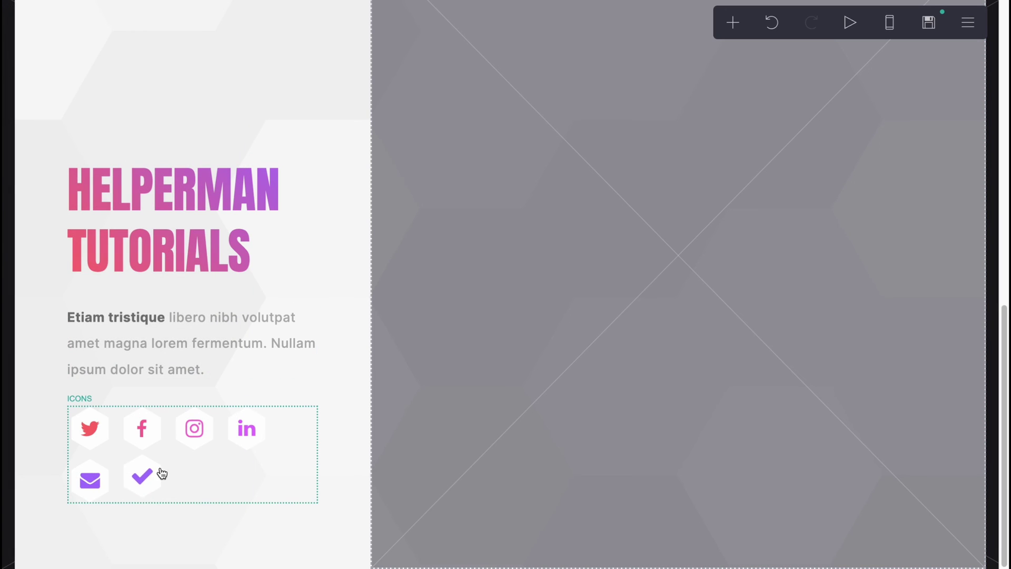
Step: Reopen the social icons' settings to review the entries, then close the panel
click(178, 457)
click(83, 124)
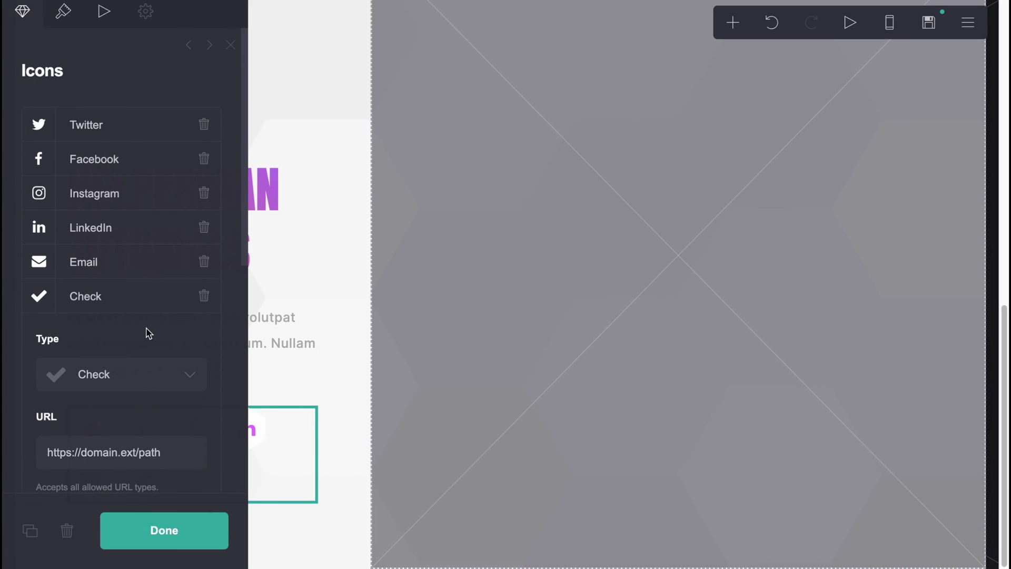
scroll(144, 352, down, 1)
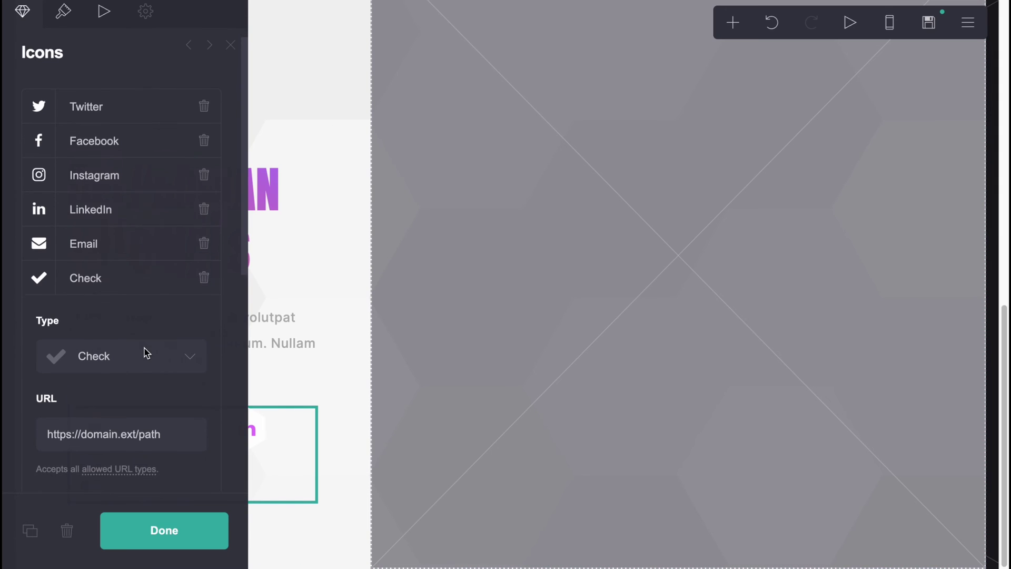
click(291, 54)
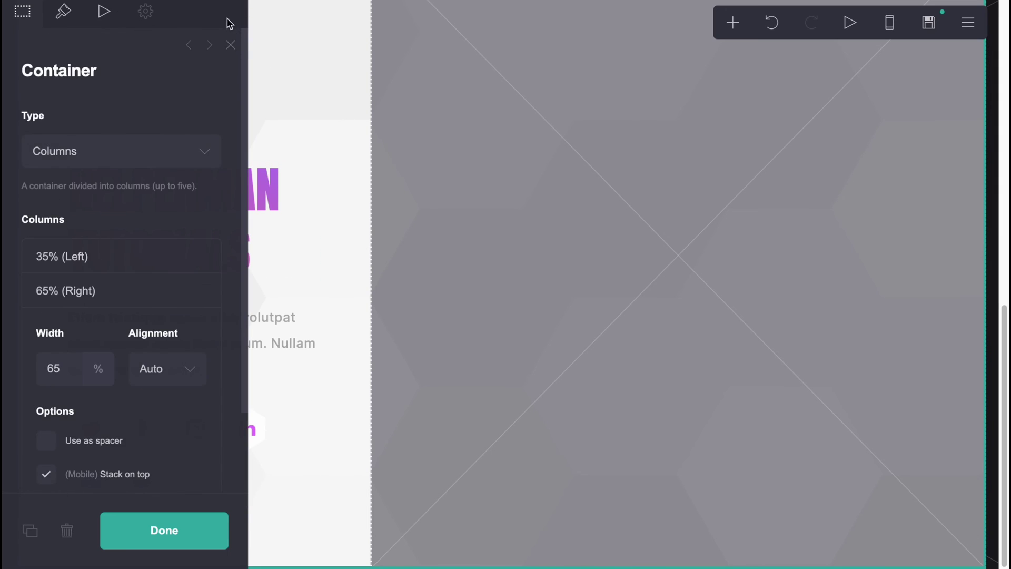
click(225, 47)
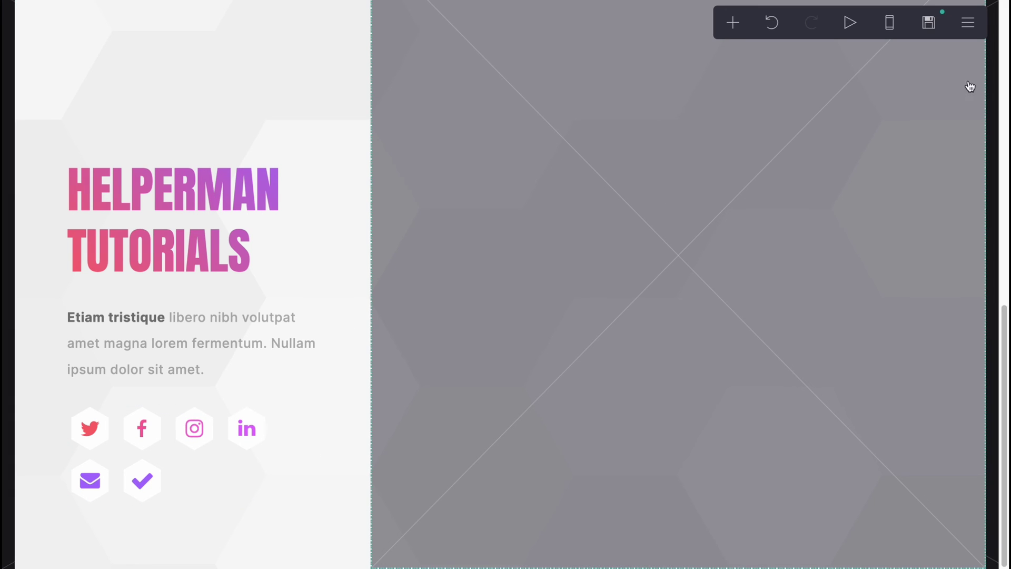
click(930, 24)
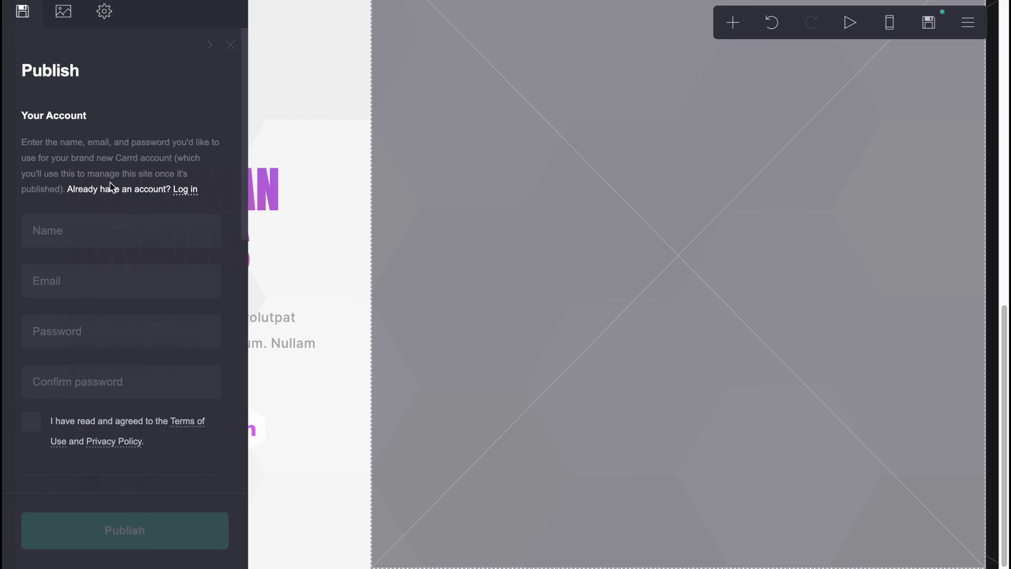
Step: In the Publish panel, tick the terms checkbox, view the Media and Settings tabs, and close it unpublished
click(99, 227)
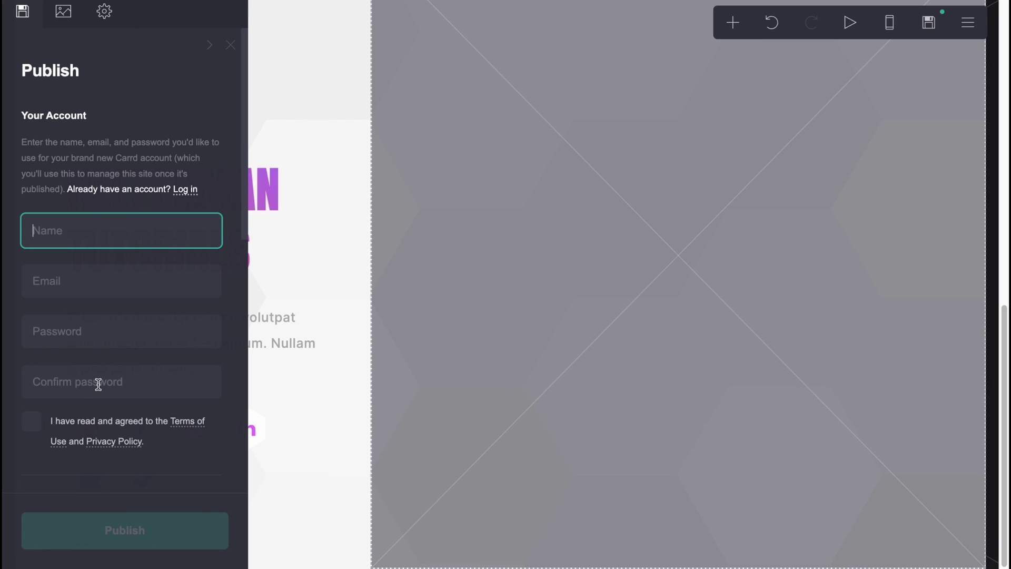
click(35, 421)
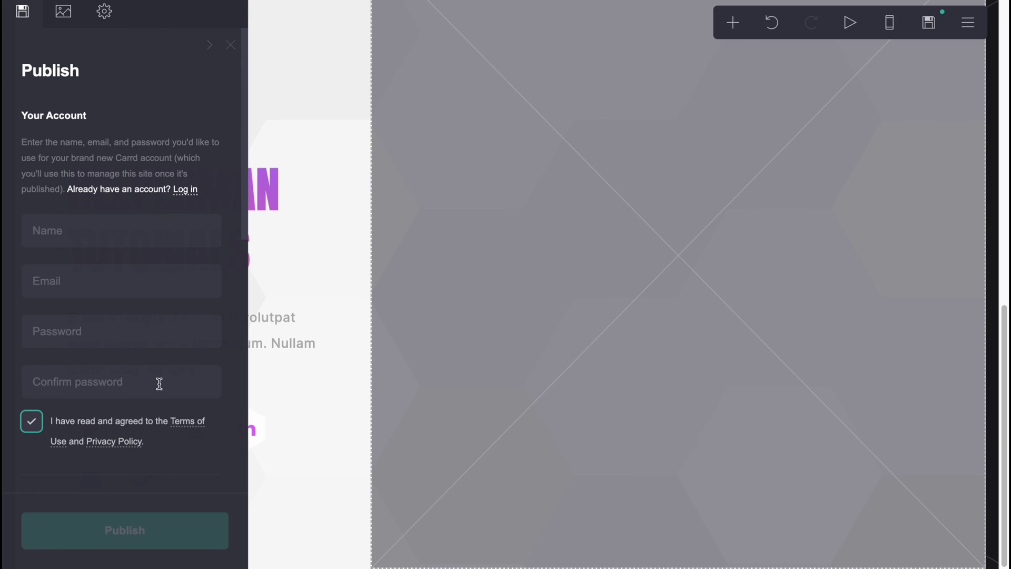
click(63, 11)
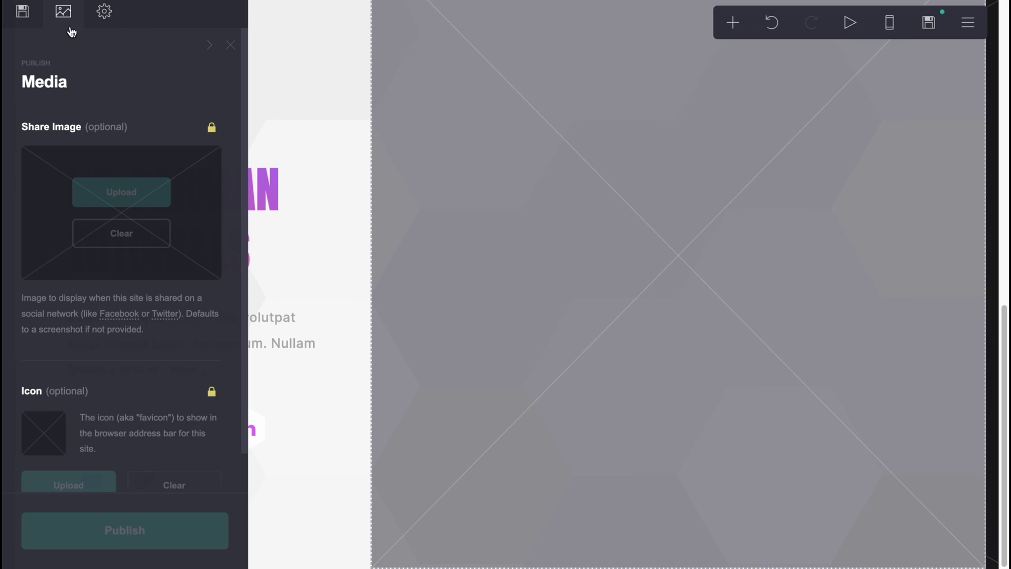
click(104, 11)
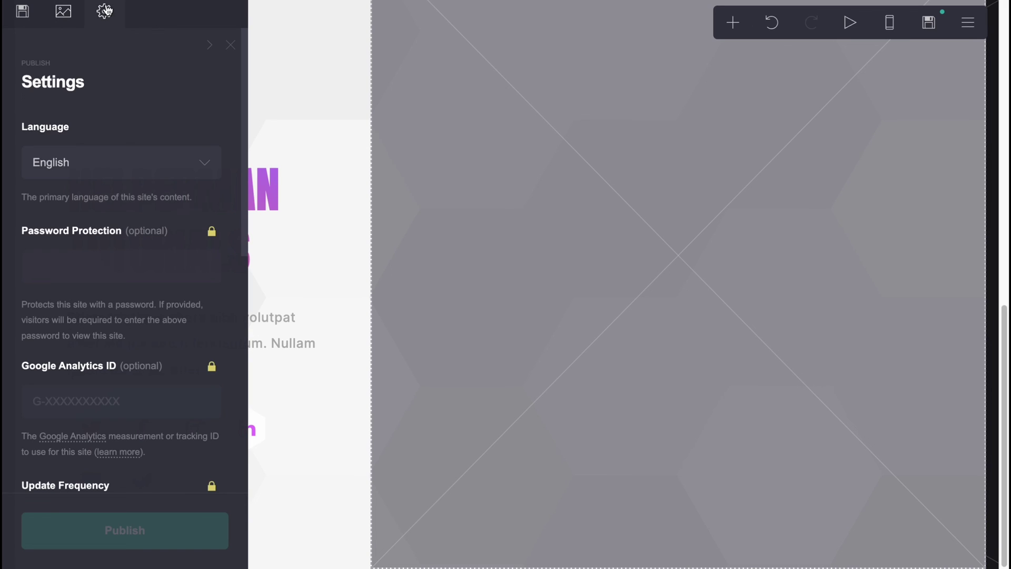
click(230, 45)
click(969, 26)
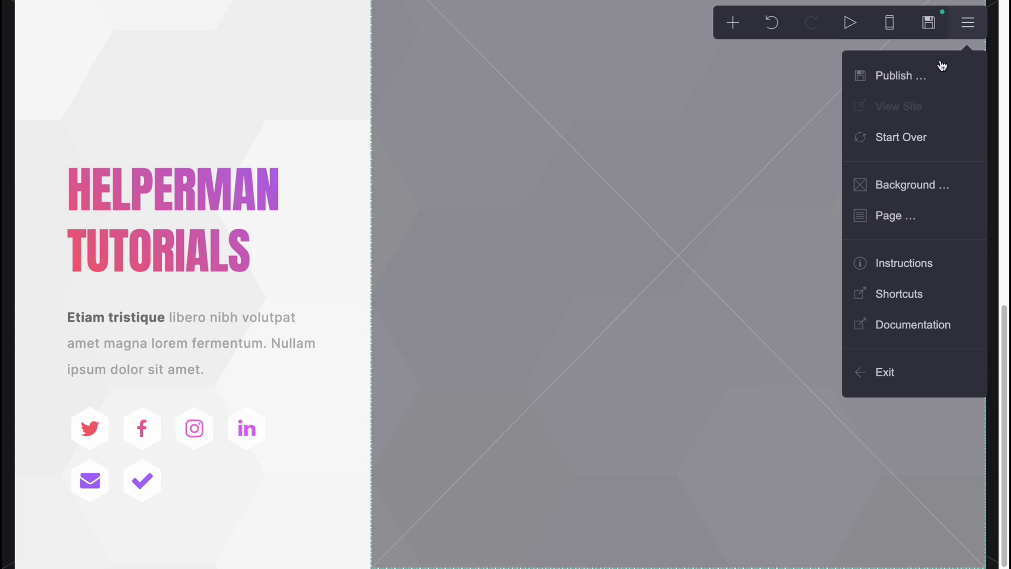
Step: Exit the editor without publishing, confirming in the Exit dialog
click(874, 374)
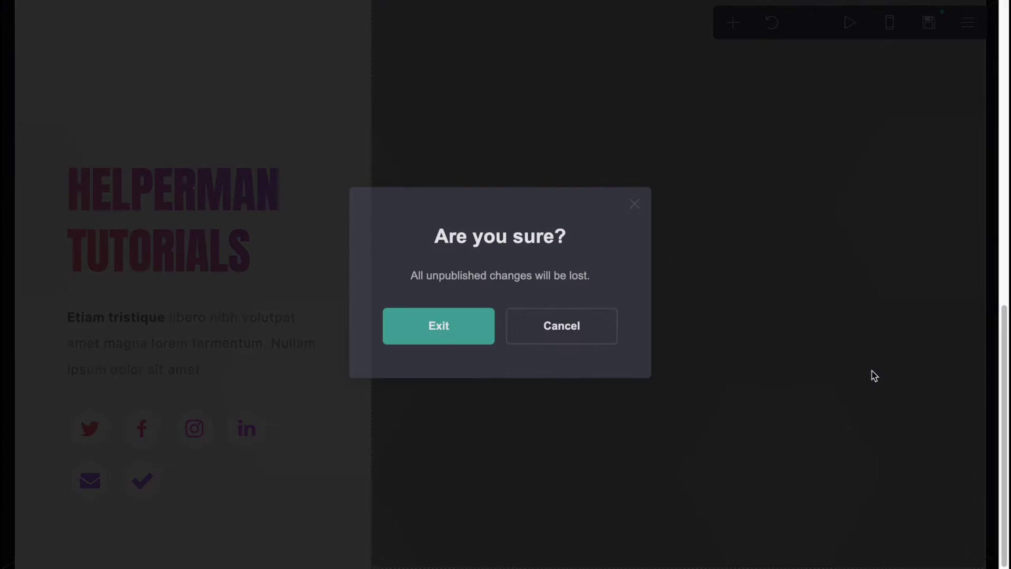
click(474, 336)
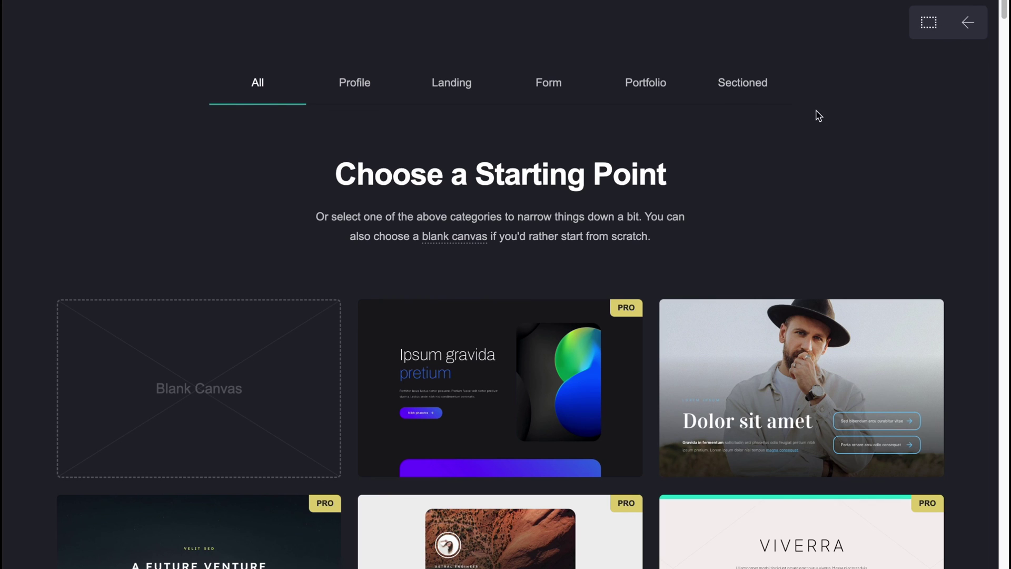
scroll(667, 226, down, 20)
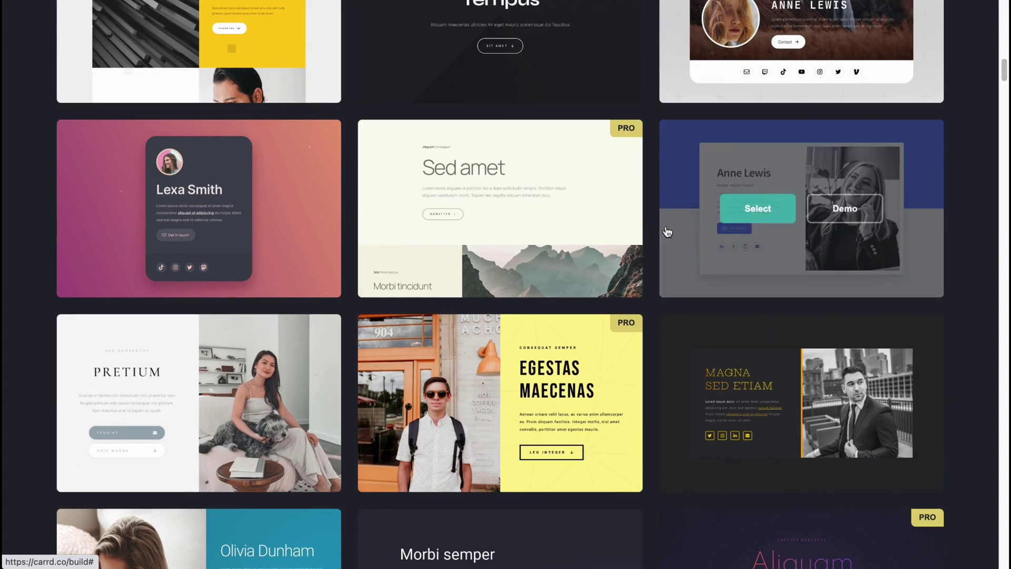
scroll(667, 231, up, 20)
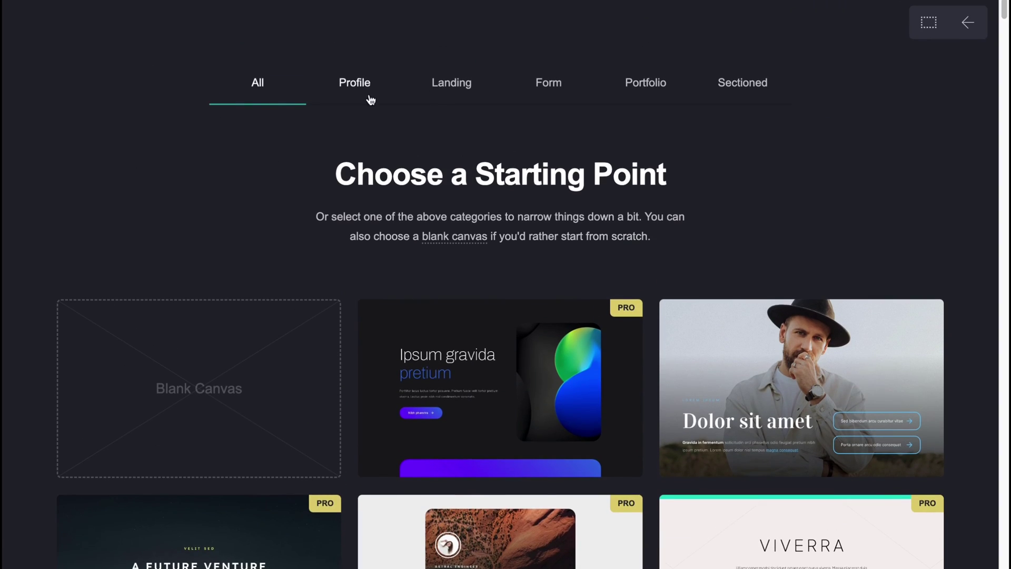
Step: Filter the template gallery to Portfolio and scroll through its lightbox-style gallery designs
click(635, 90)
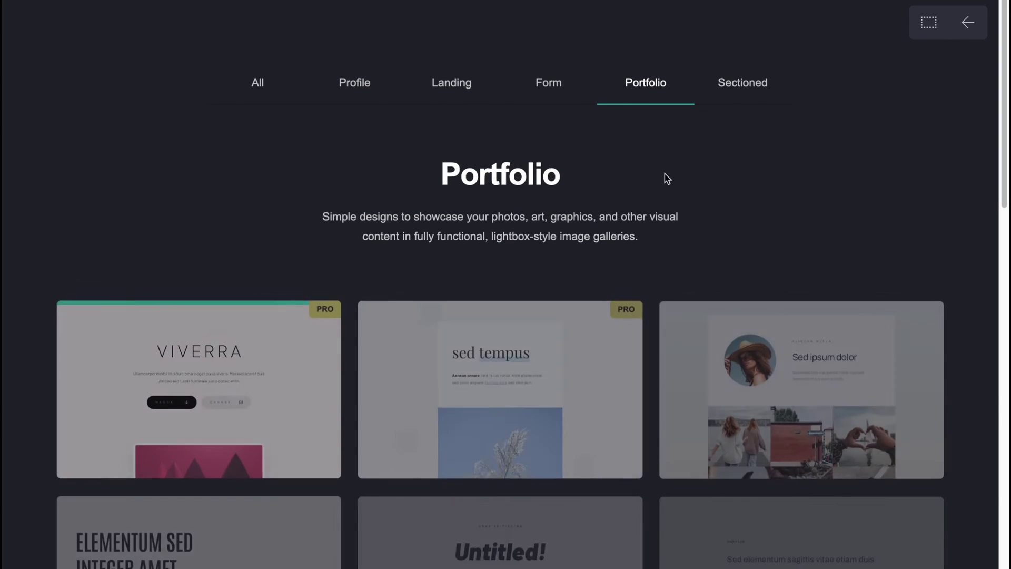
scroll(669, 190, down, 5)
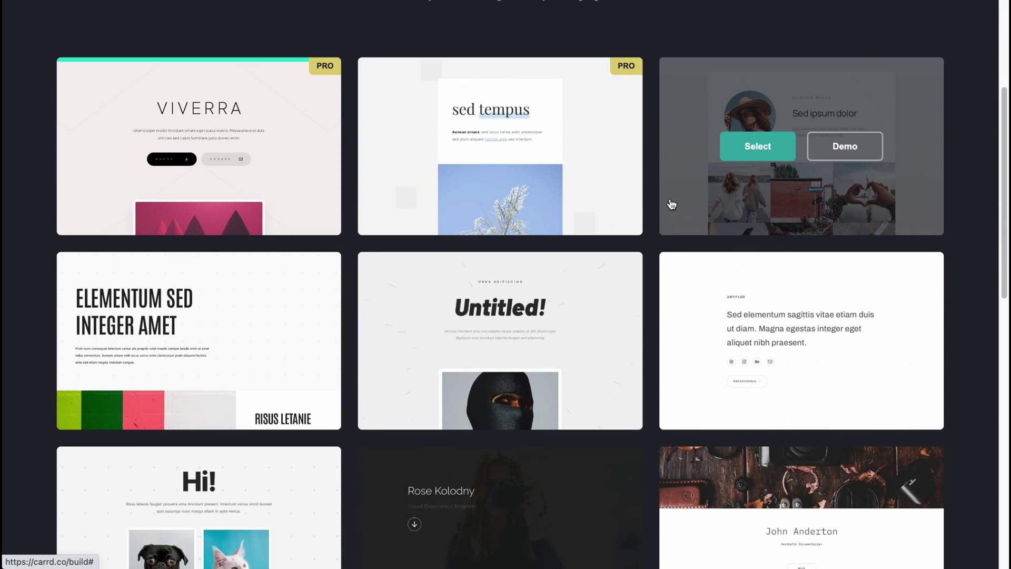
scroll(670, 203, up, 3)
scroll(611, 237, down, 10)
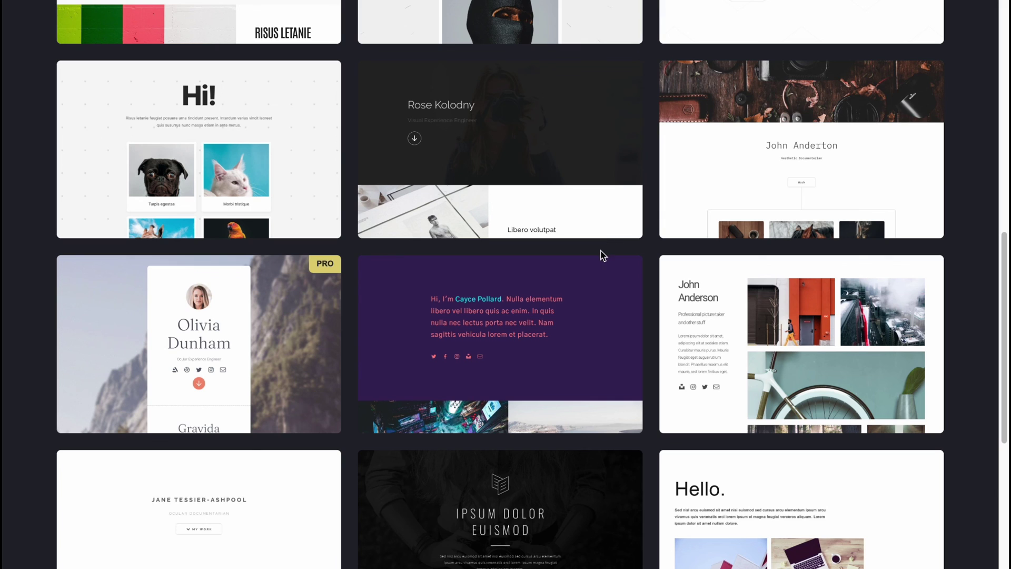
scroll(601, 255, down, 3)
scroll(600, 256, up, 13)
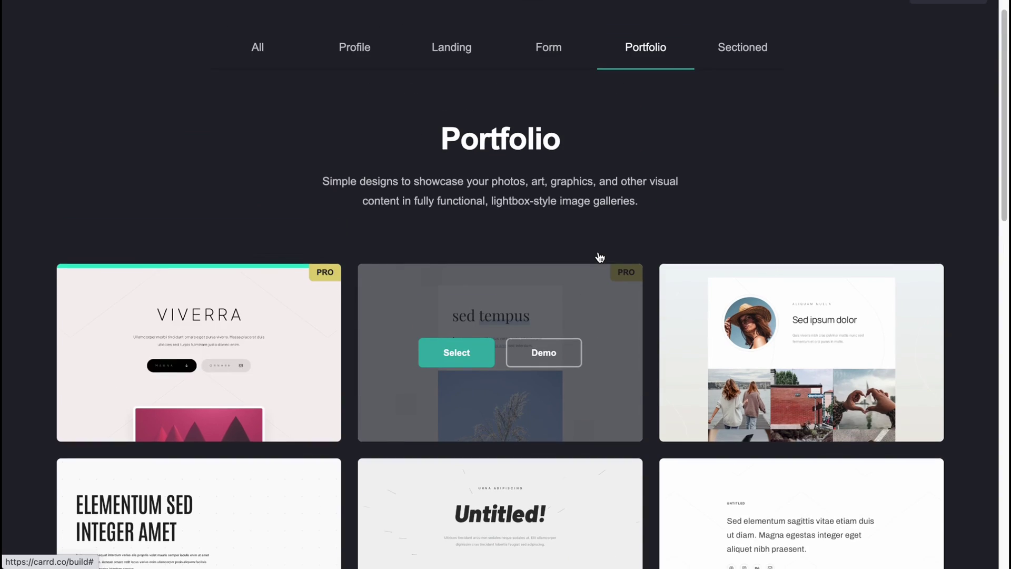
scroll(600, 256, up, 1)
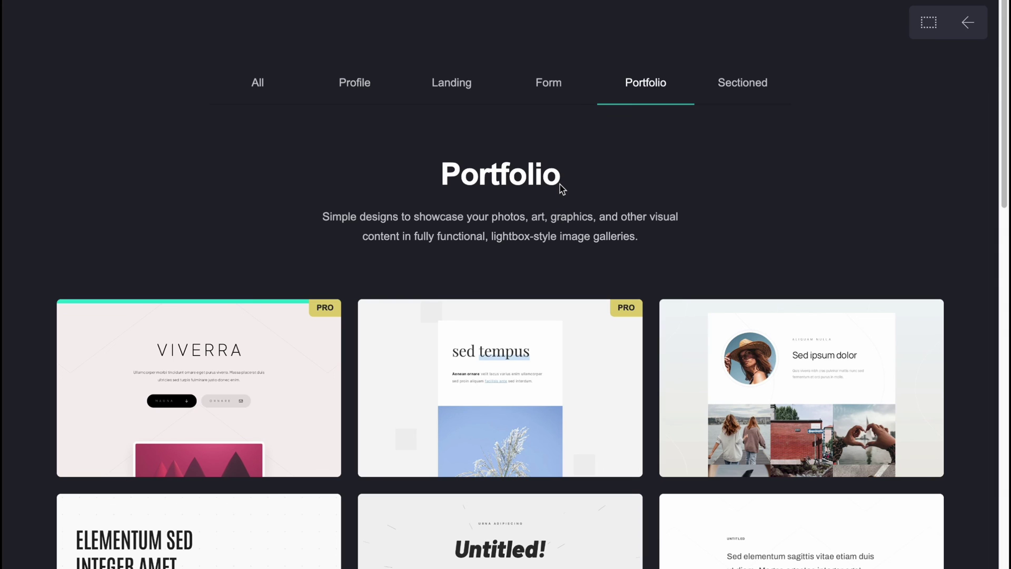
scroll(560, 187, down, 1)
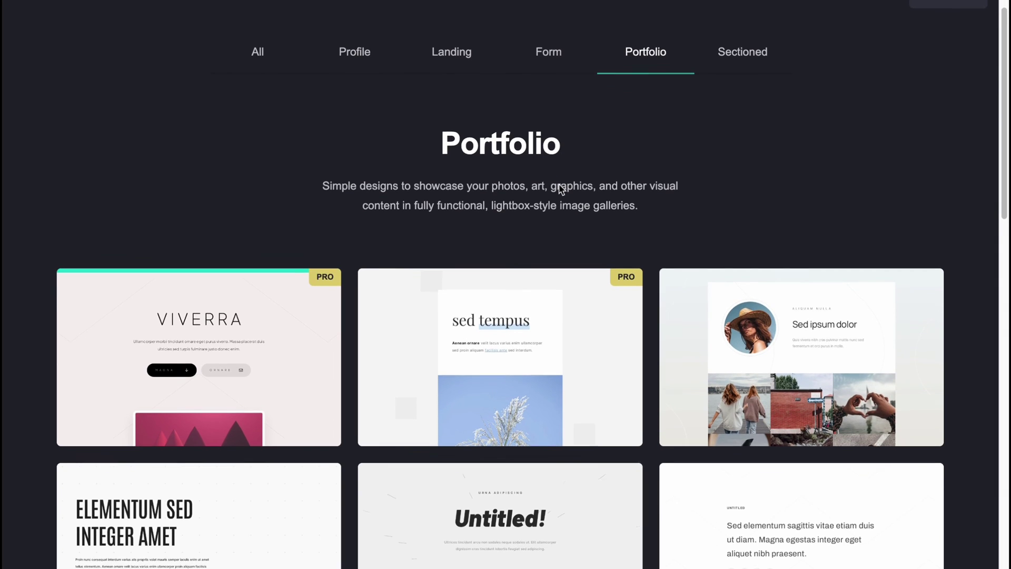